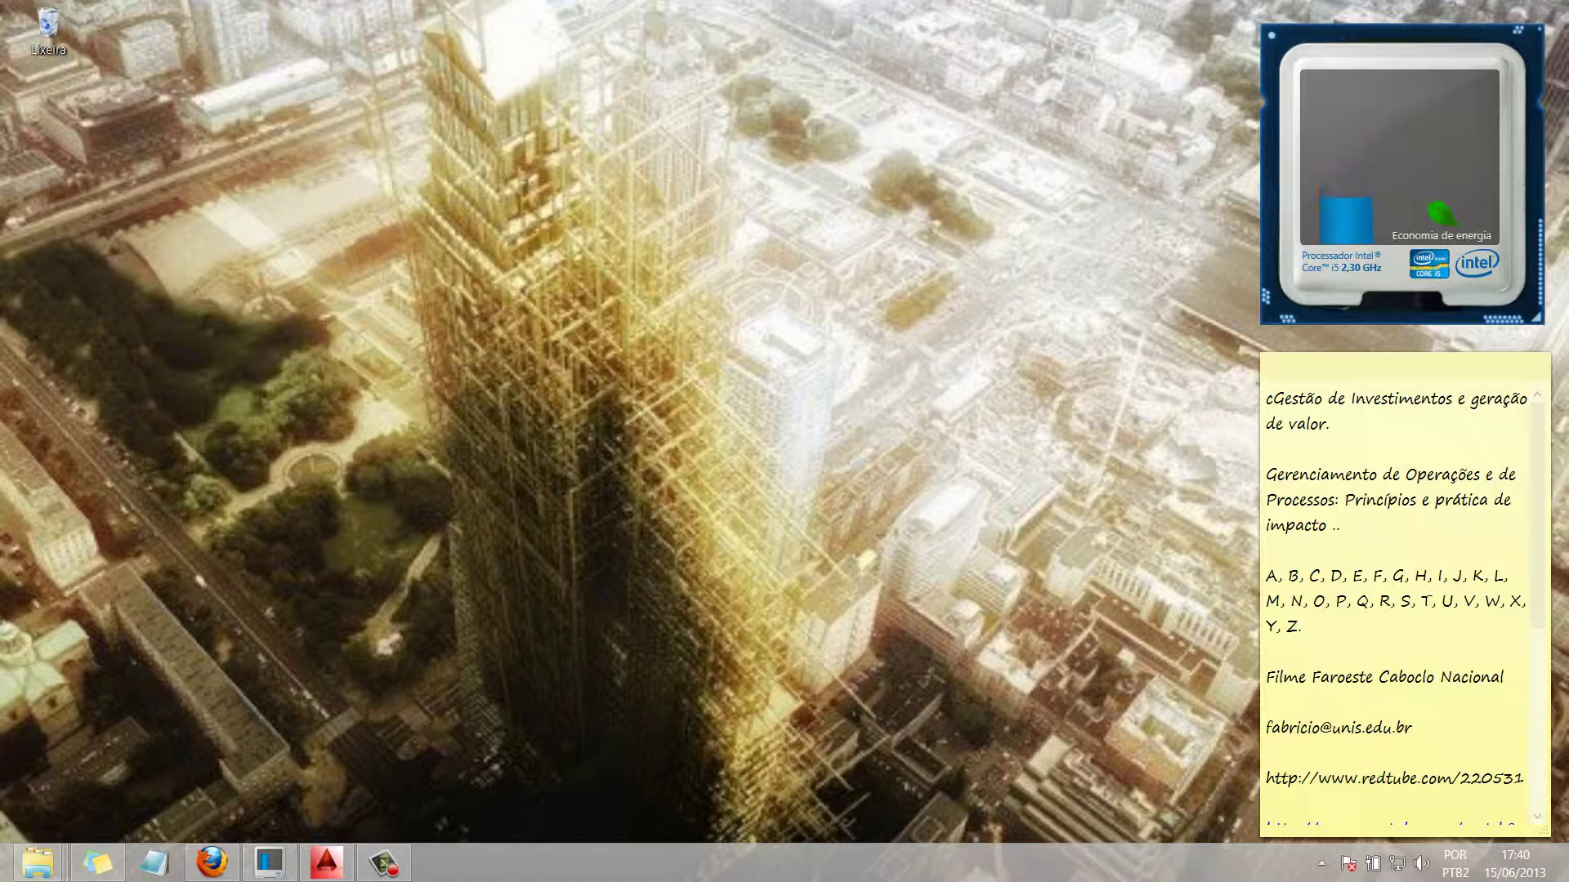
Bring the AutoCAD drawing back on screen, with the stepped outline unselected.
{"action": "left_click", "coordinate": [327, 862]}
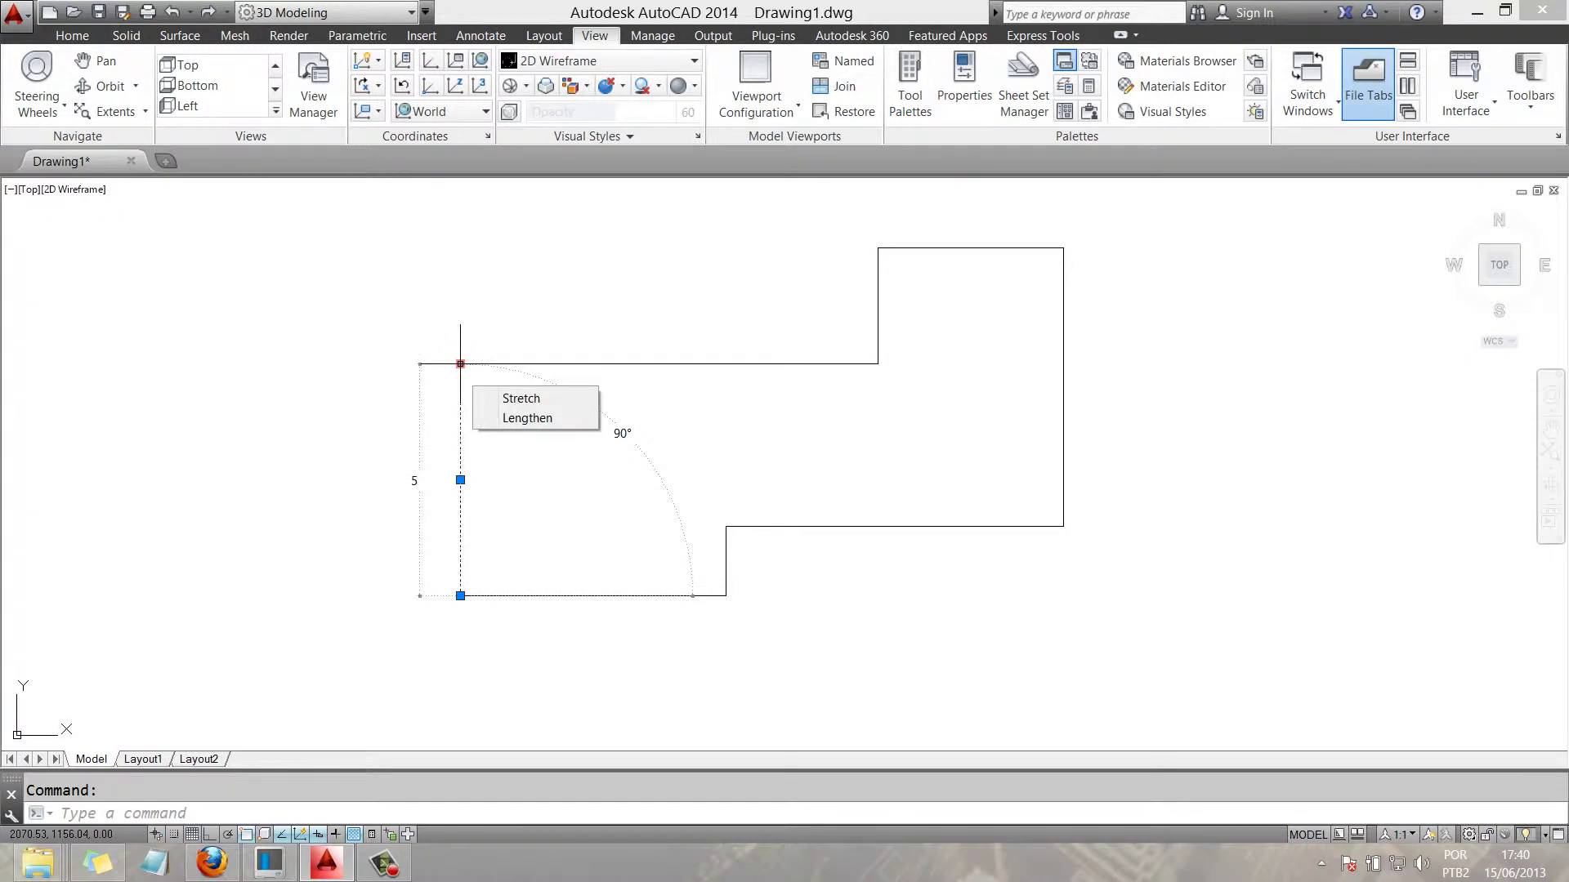
{"action": "left_click", "coordinate": [838, 364]}
{"action": "mouse_move", "coordinate": [878, 365]}
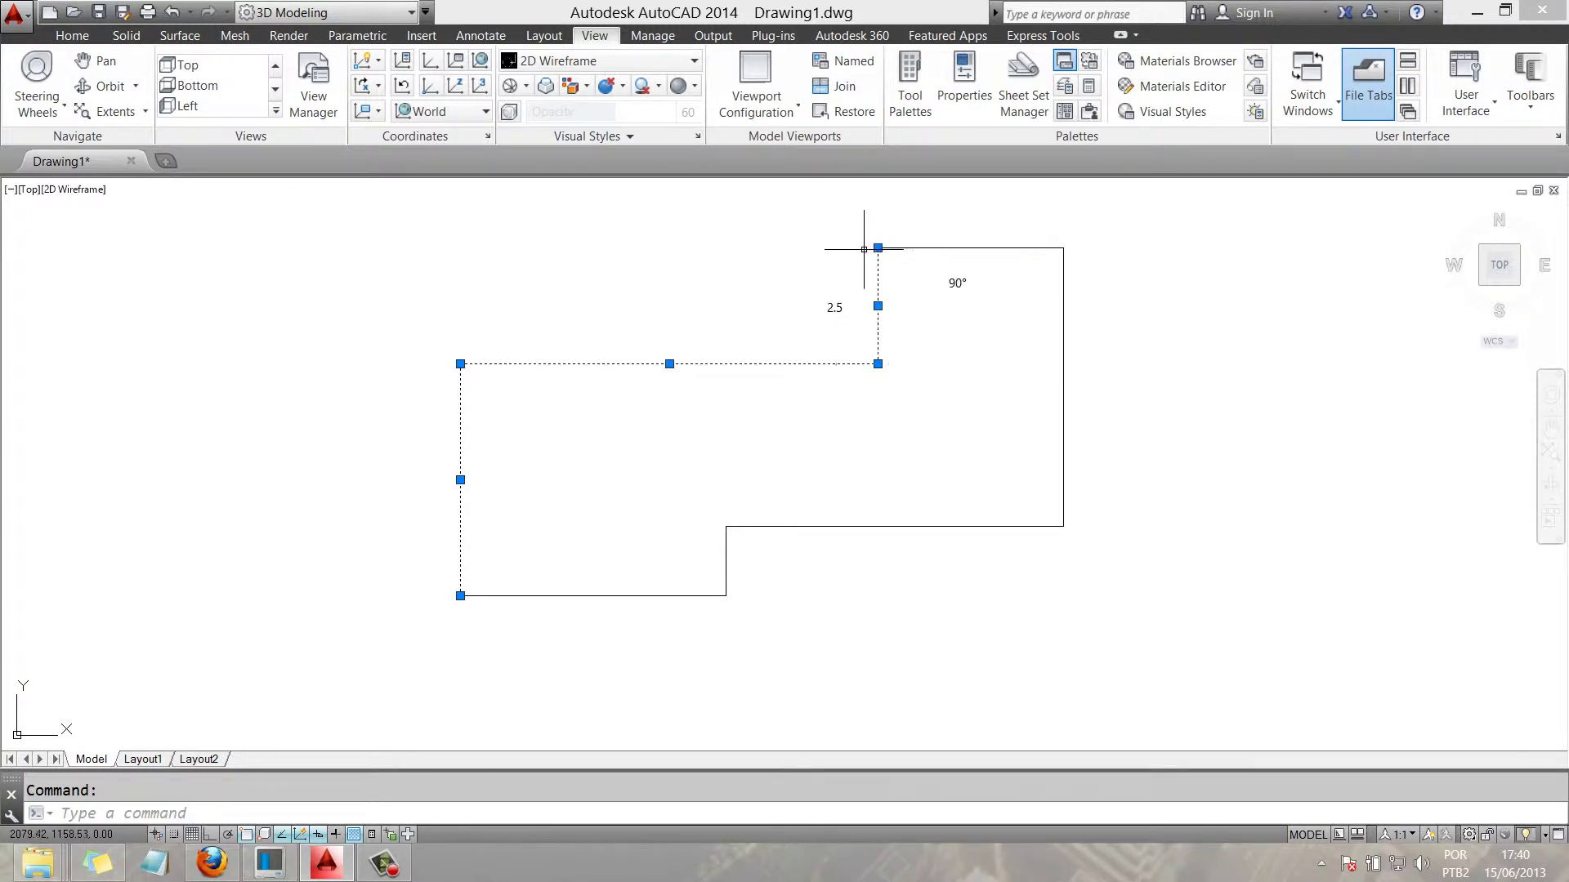
{"action": "key", "text": "Escape"}
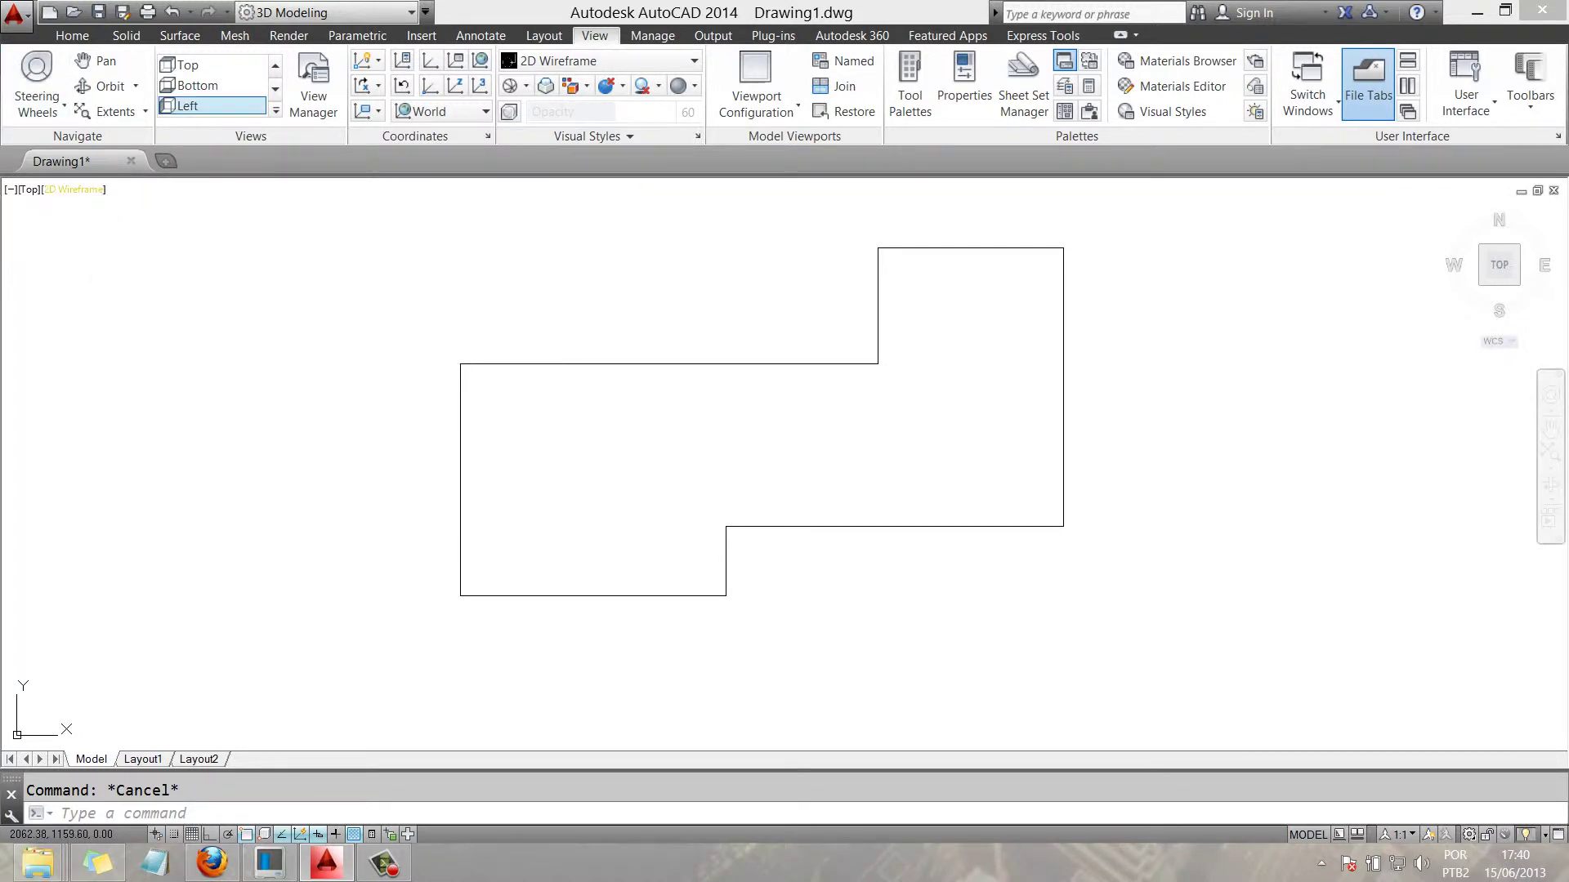
{"action": "left_click", "coordinate": [72, 35]}
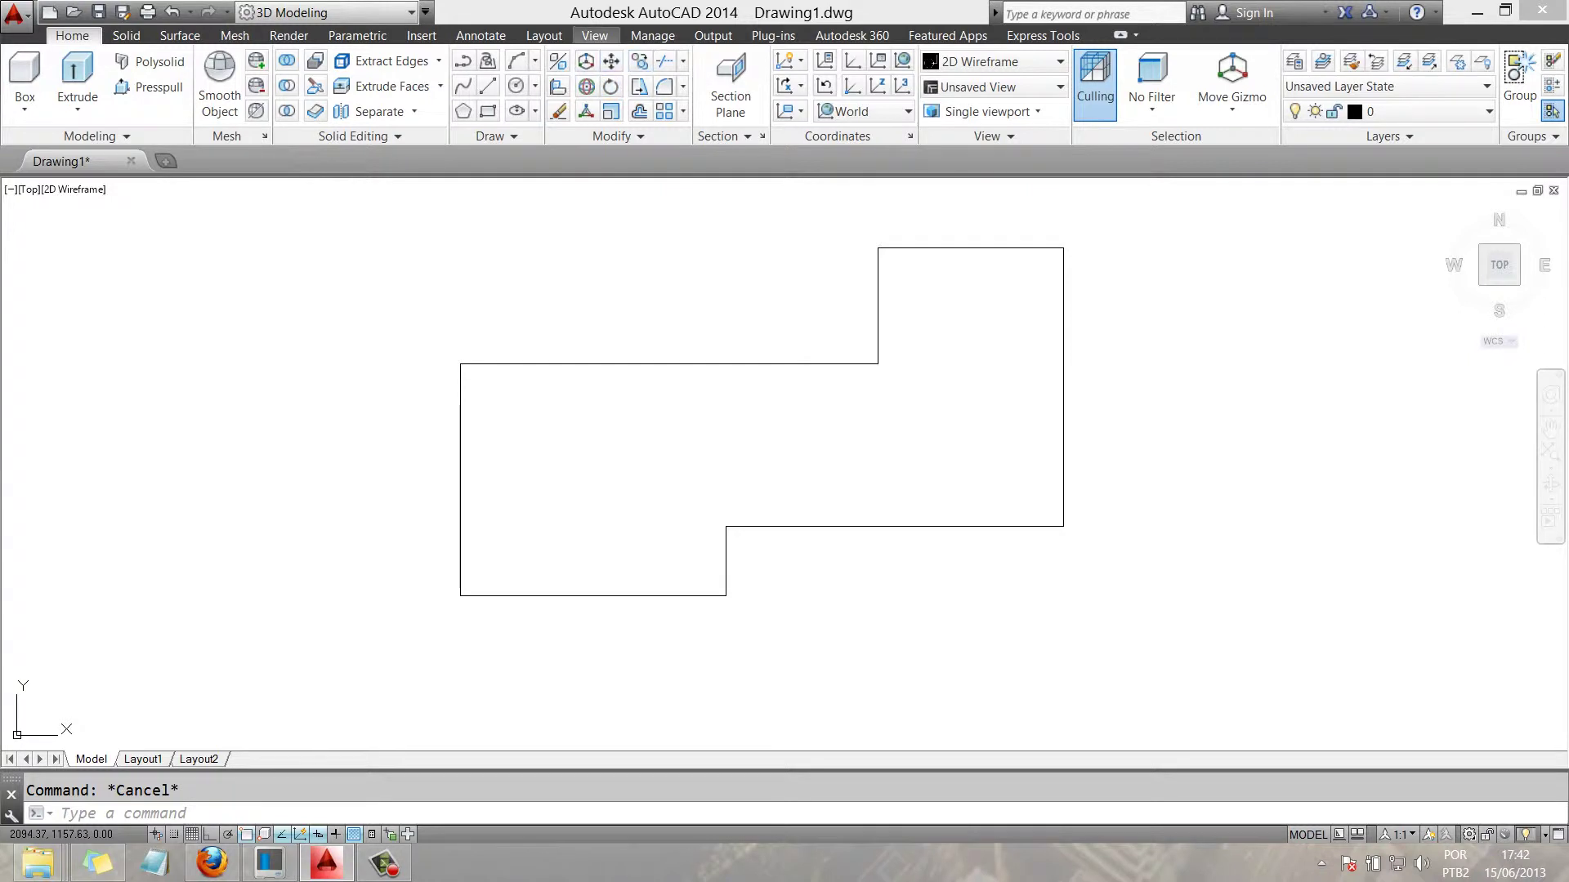
Orbit the view so the flat eight-sided outline is seen at a 3D angle.
{"action": "left_click", "coordinate": [595, 35]}
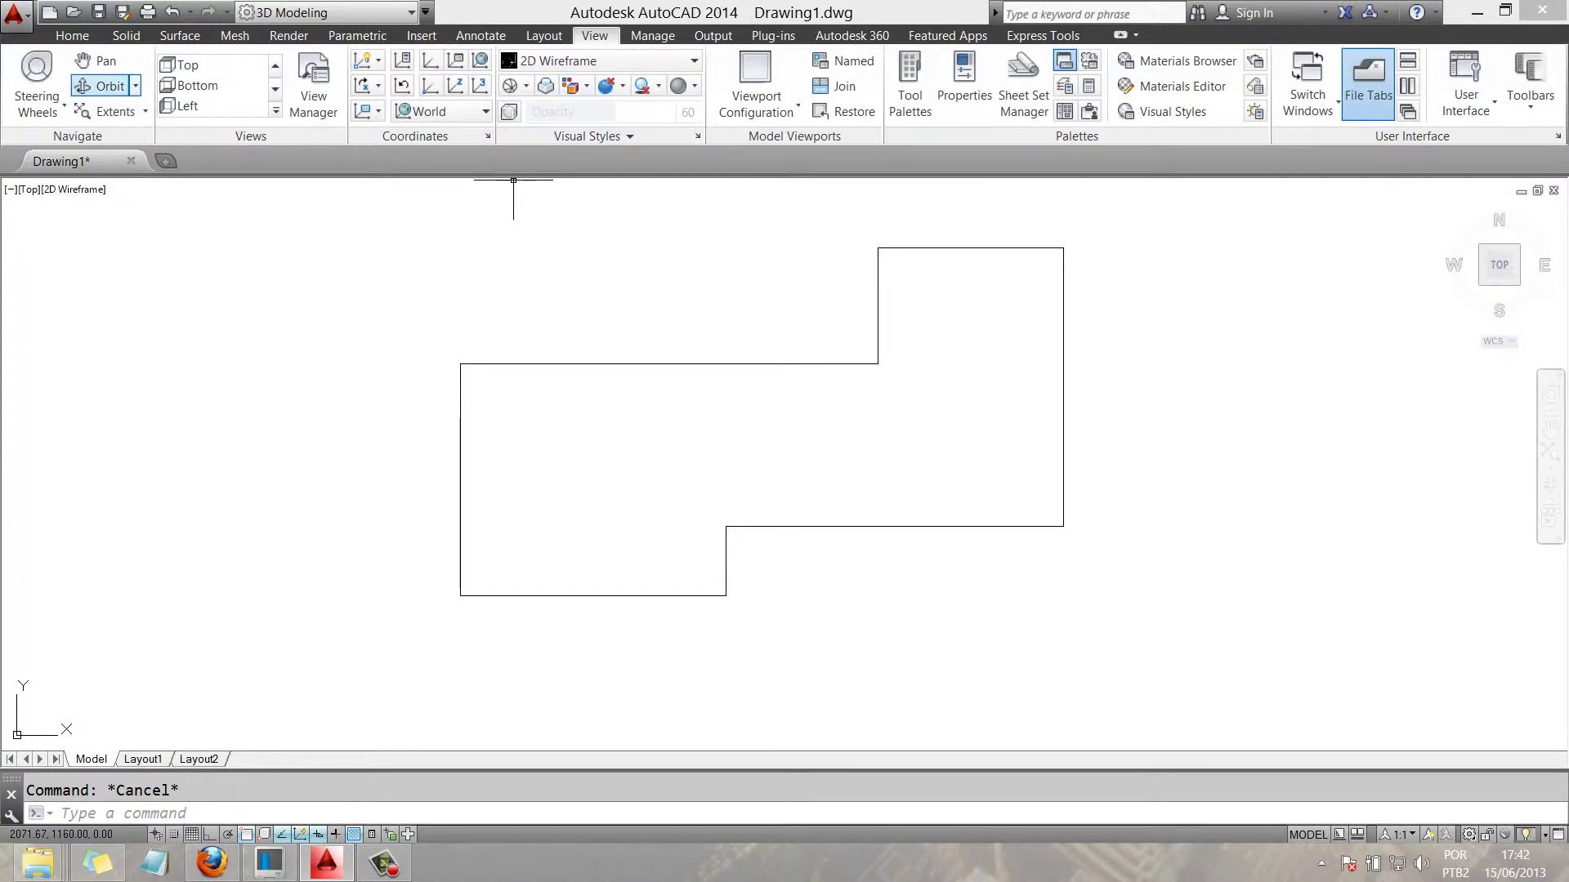
{"action": "left_click", "coordinate": [98, 86]}
{"action": "left_click_drag", "start_coordinate": [735, 409], "coordinate": [931, 376]}
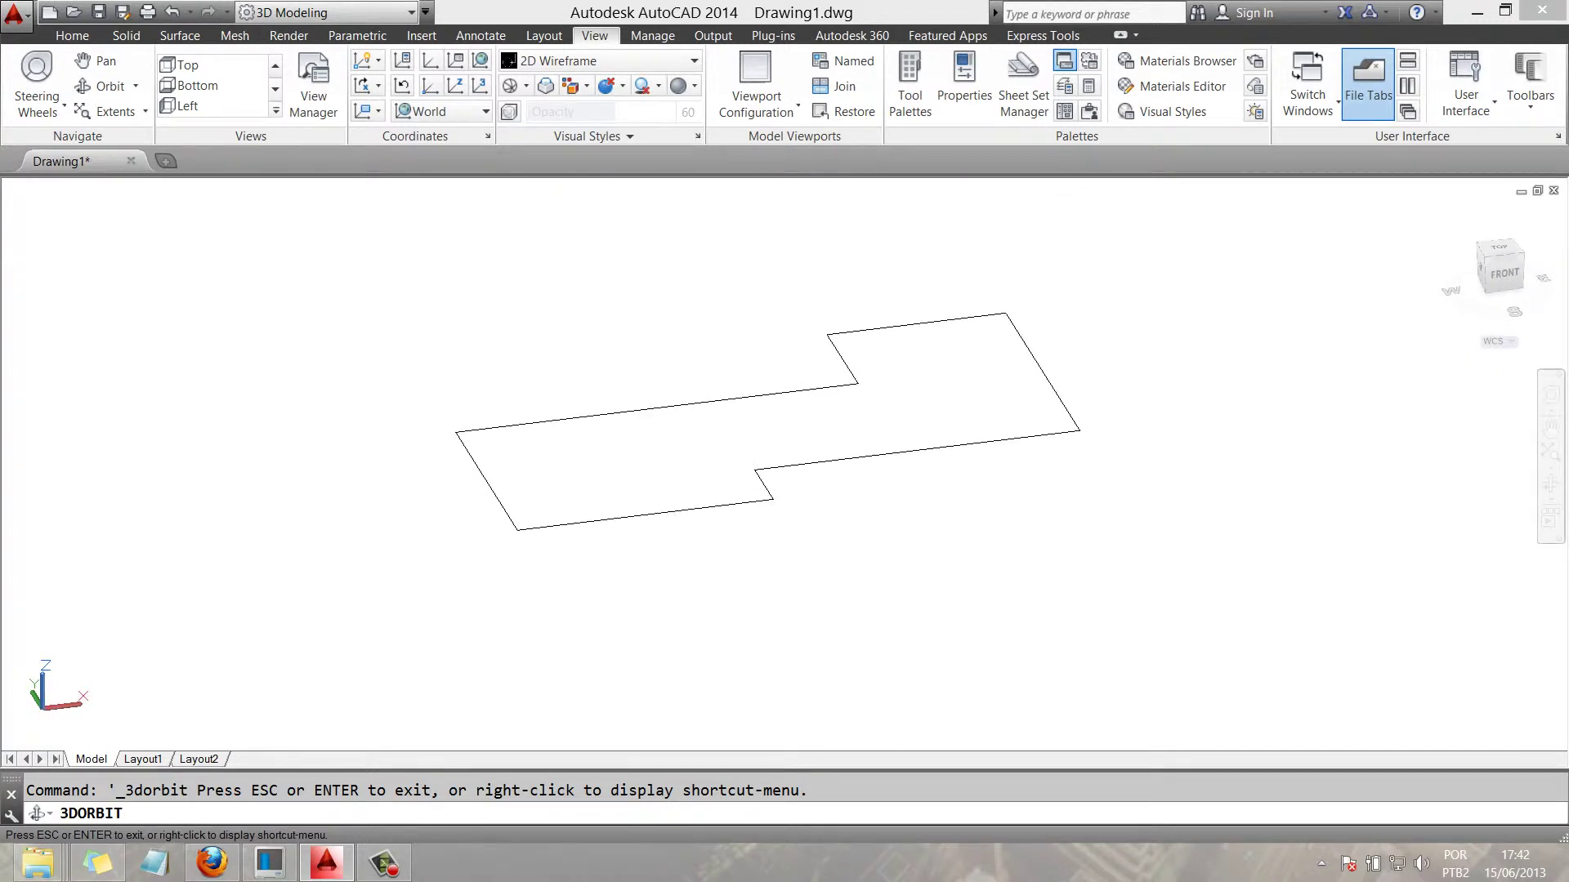
{"action": "right_click", "coordinate": [421, 220]}
{"action": "left_click", "coordinate": [446, 237]}
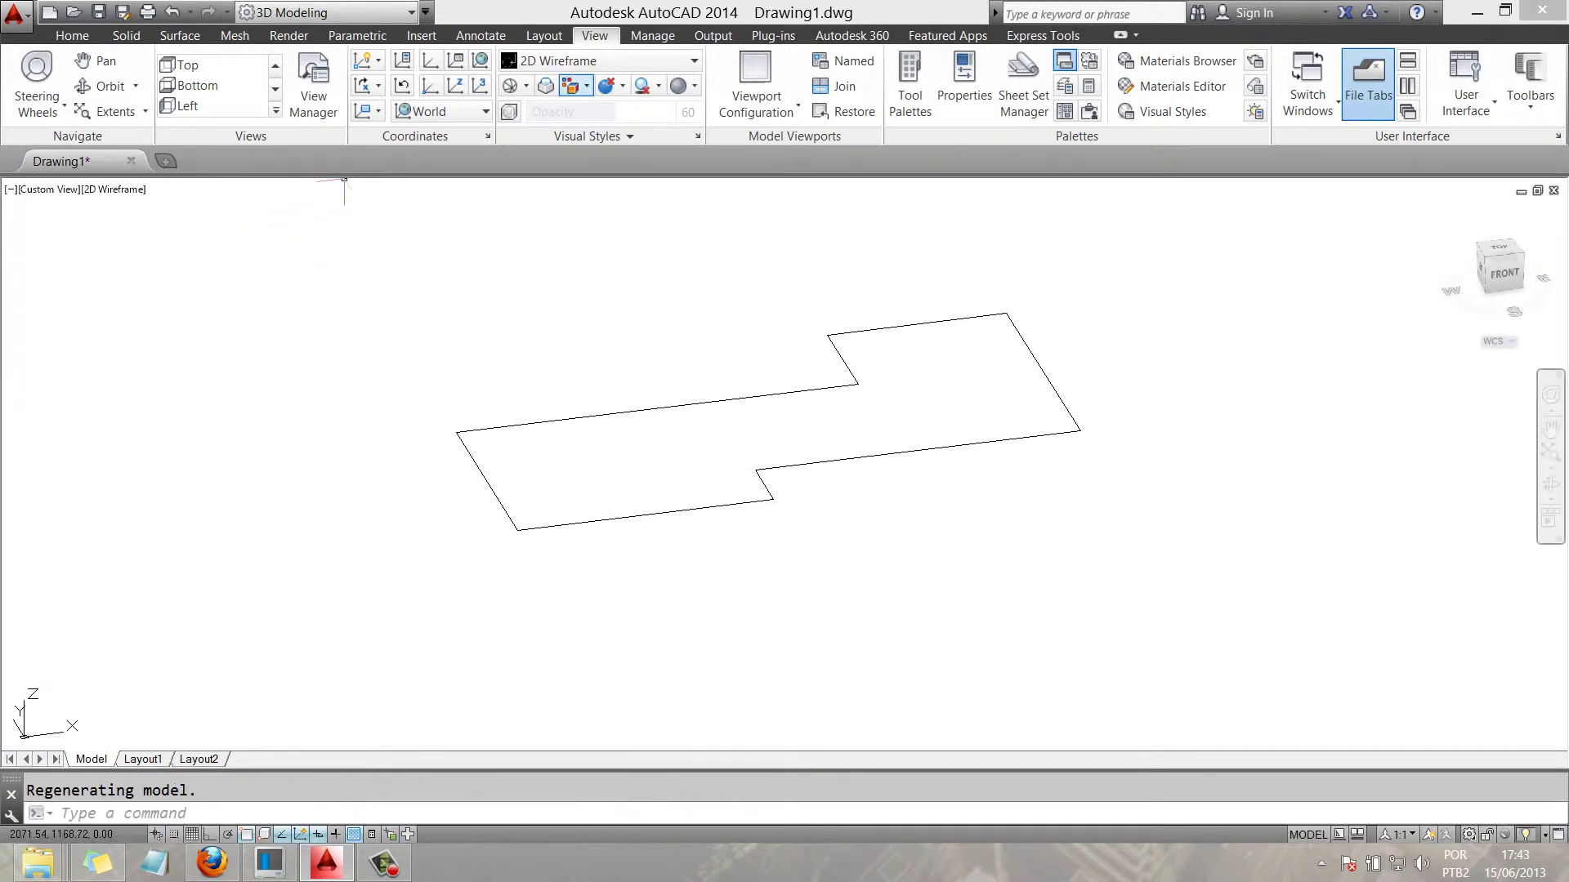
{"action": "left_click", "coordinate": [72, 35]}
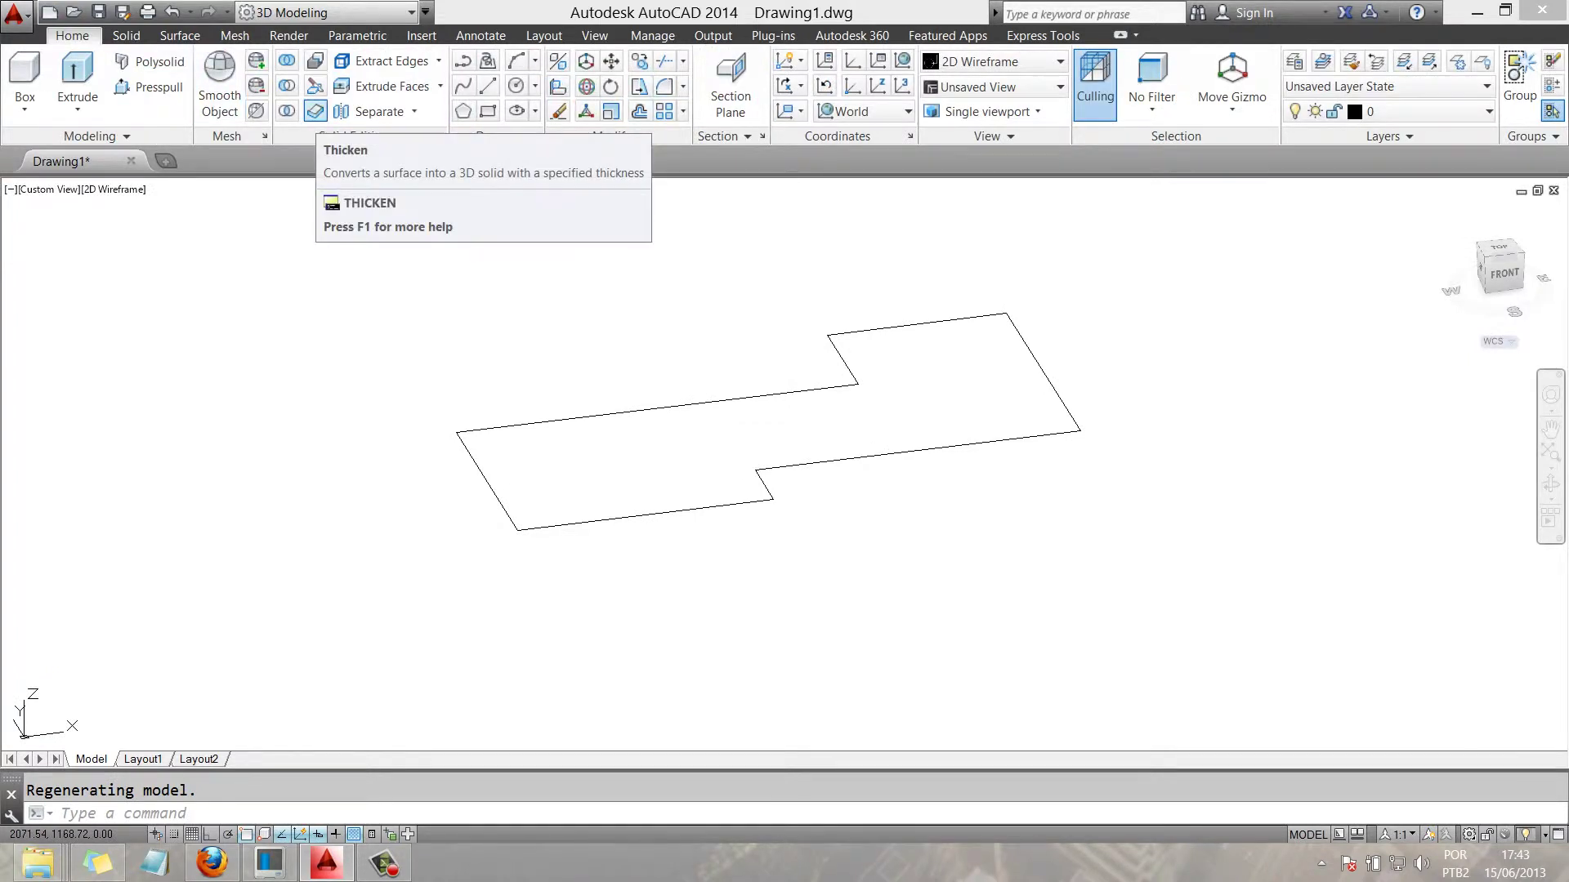
{"action": "mouse_move", "coordinate": [316, 111]}
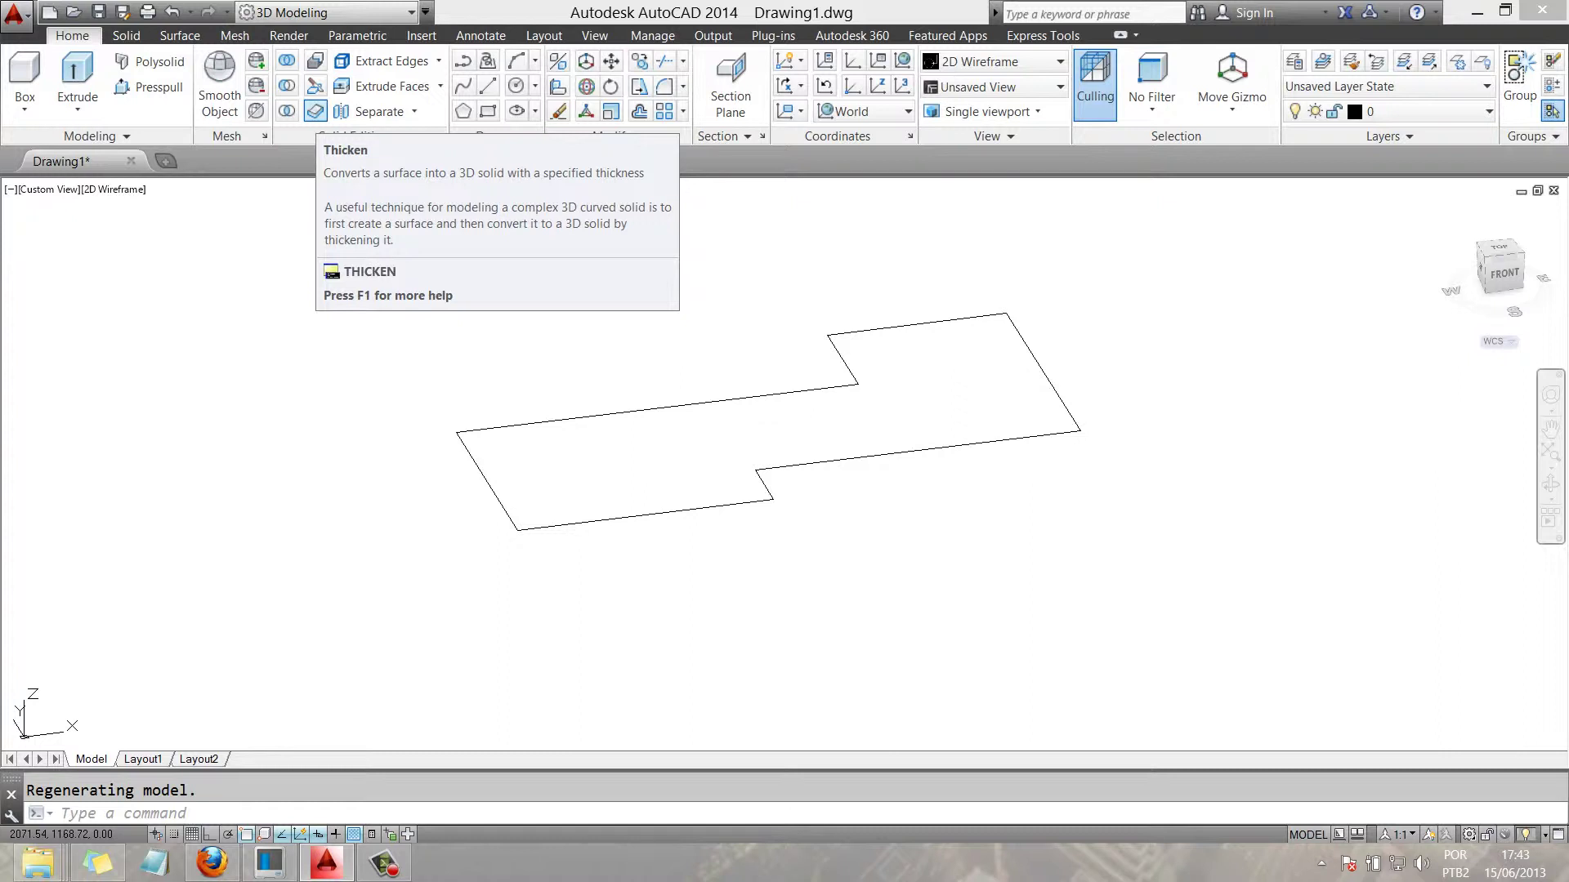
{"action": "left_click", "coordinate": [314, 111]}
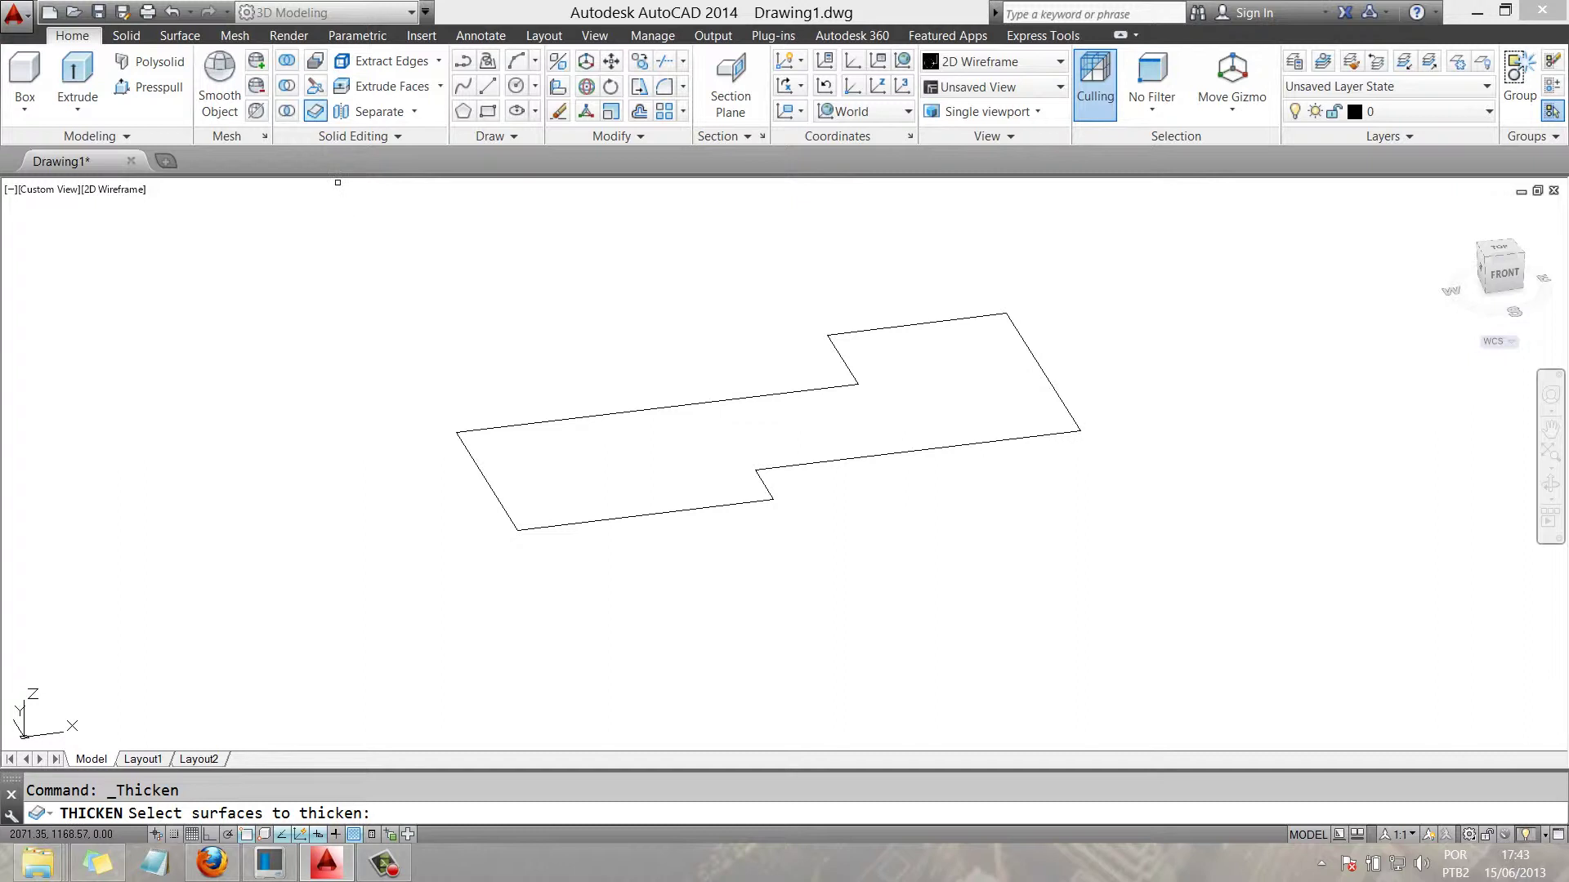
{"action": "key", "text": "Return"}
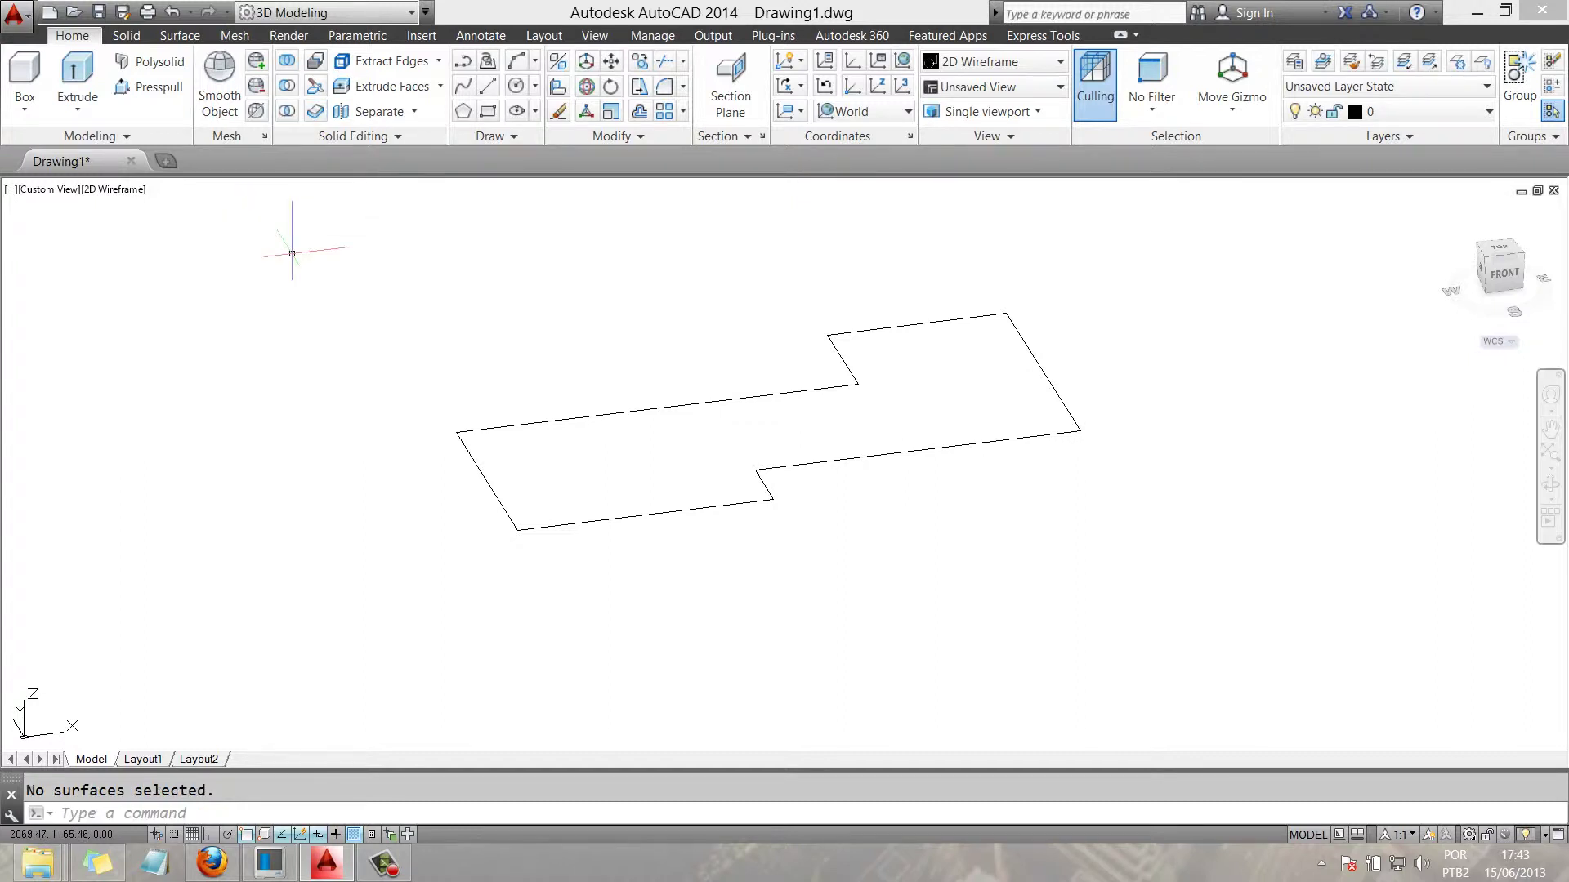
{"action": "right_click", "coordinate": [270, 256]}
{"action": "left_click", "coordinate": [225, 264]}
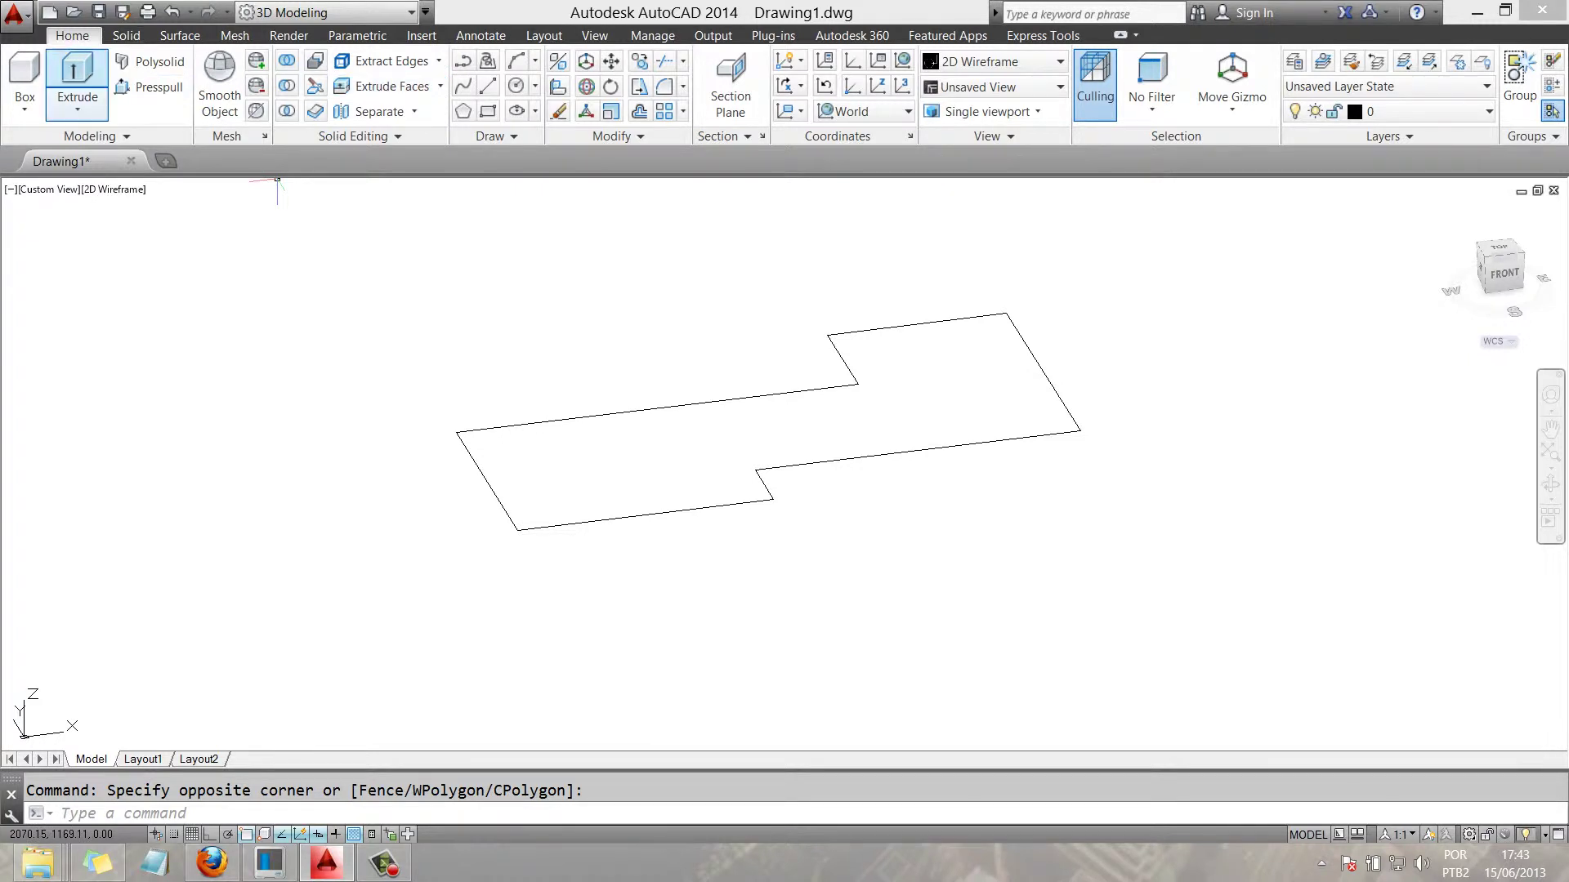
Extrude all eight edges of the stepped outline upward to a height of 3.0.
{"action": "left_click", "coordinate": [78, 73]}
{"action": "left_click", "coordinate": [501, 502]}
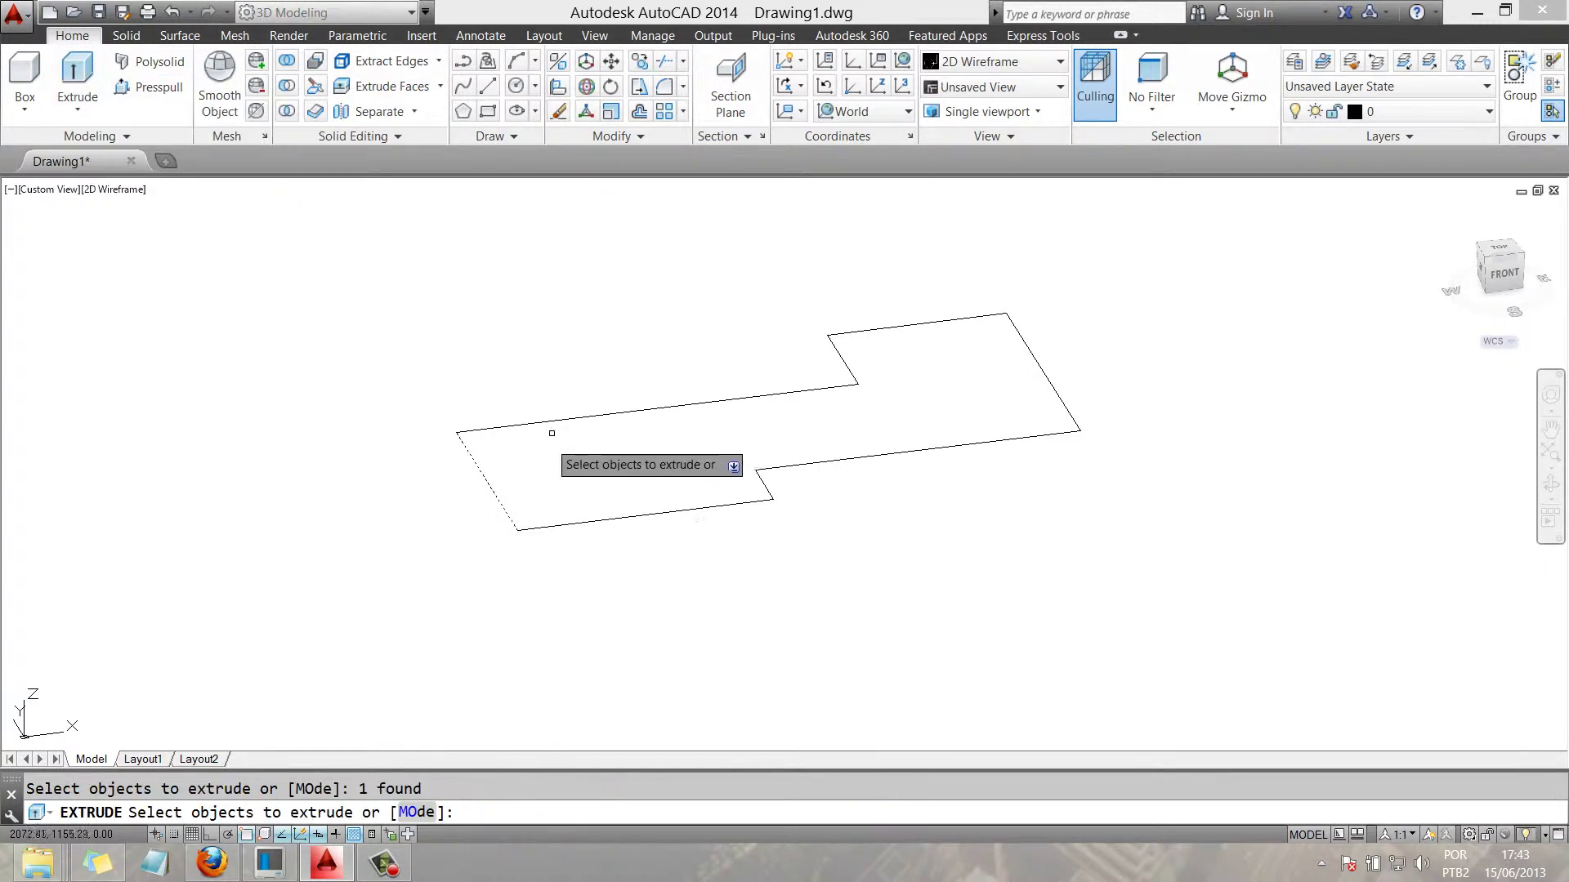
{"action": "left_click", "coordinate": [554, 419]}
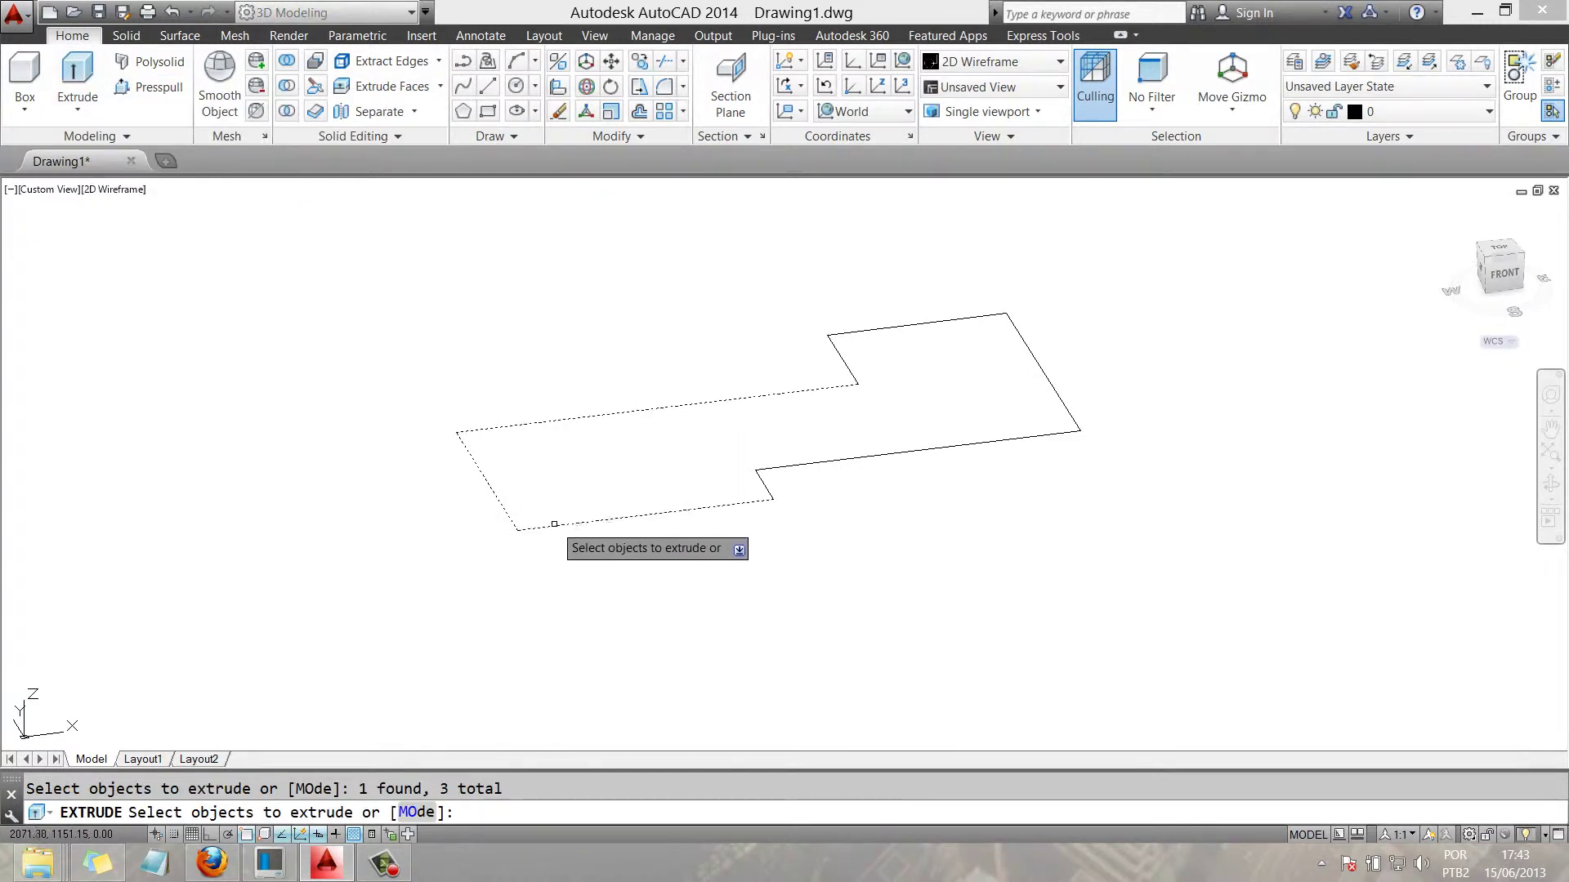
{"action": "left_click", "coordinate": [557, 524]}
{"action": "left_click", "coordinate": [788, 466]}
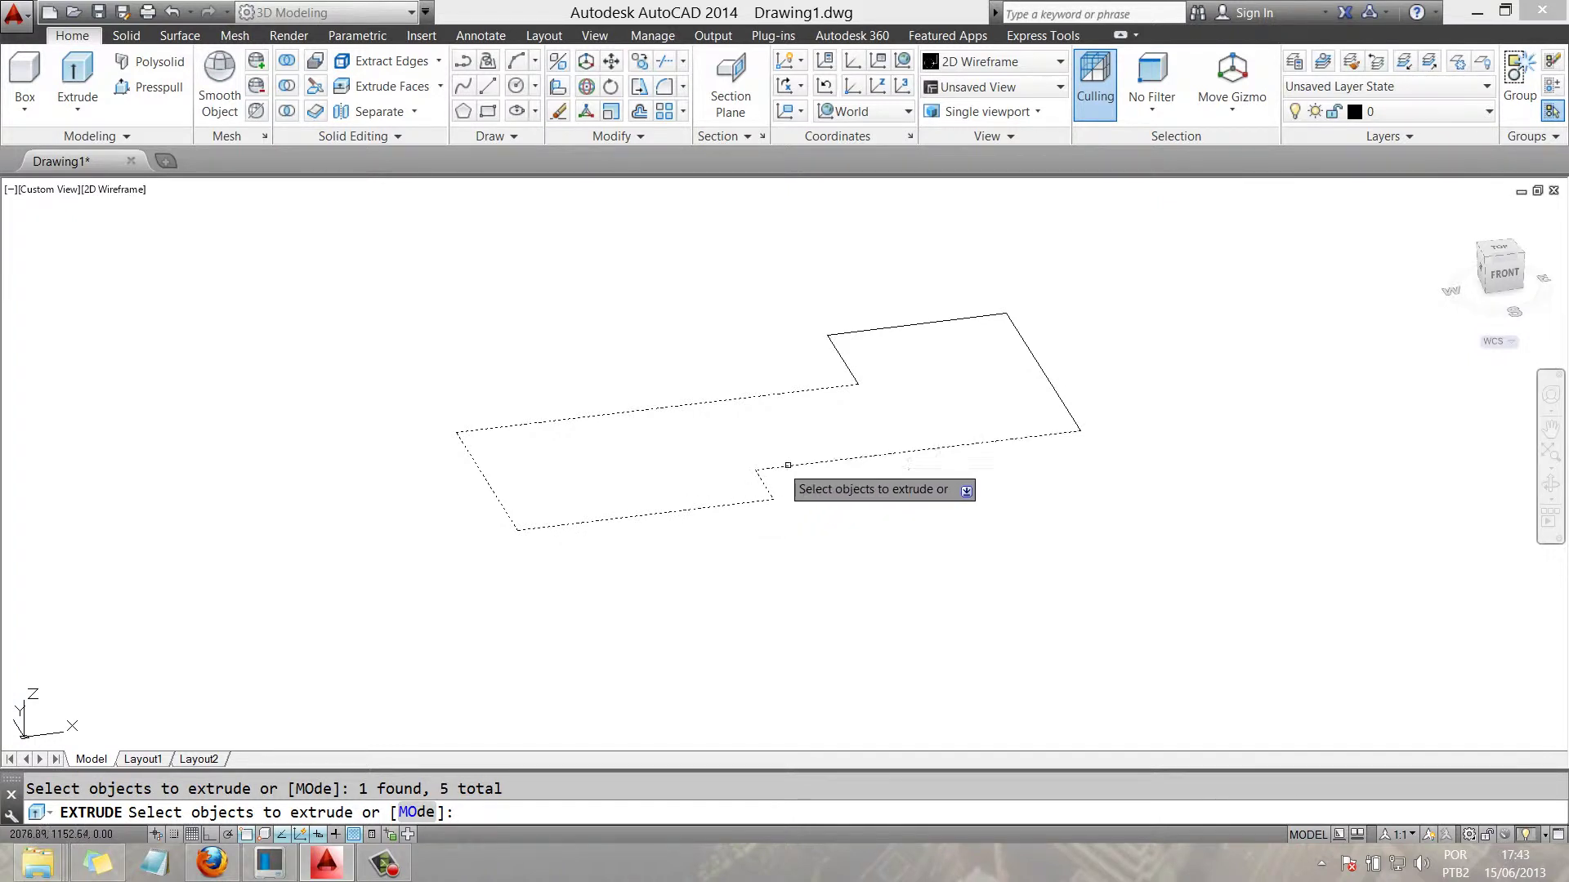
{"action": "left_click", "coordinate": [1061, 400]}
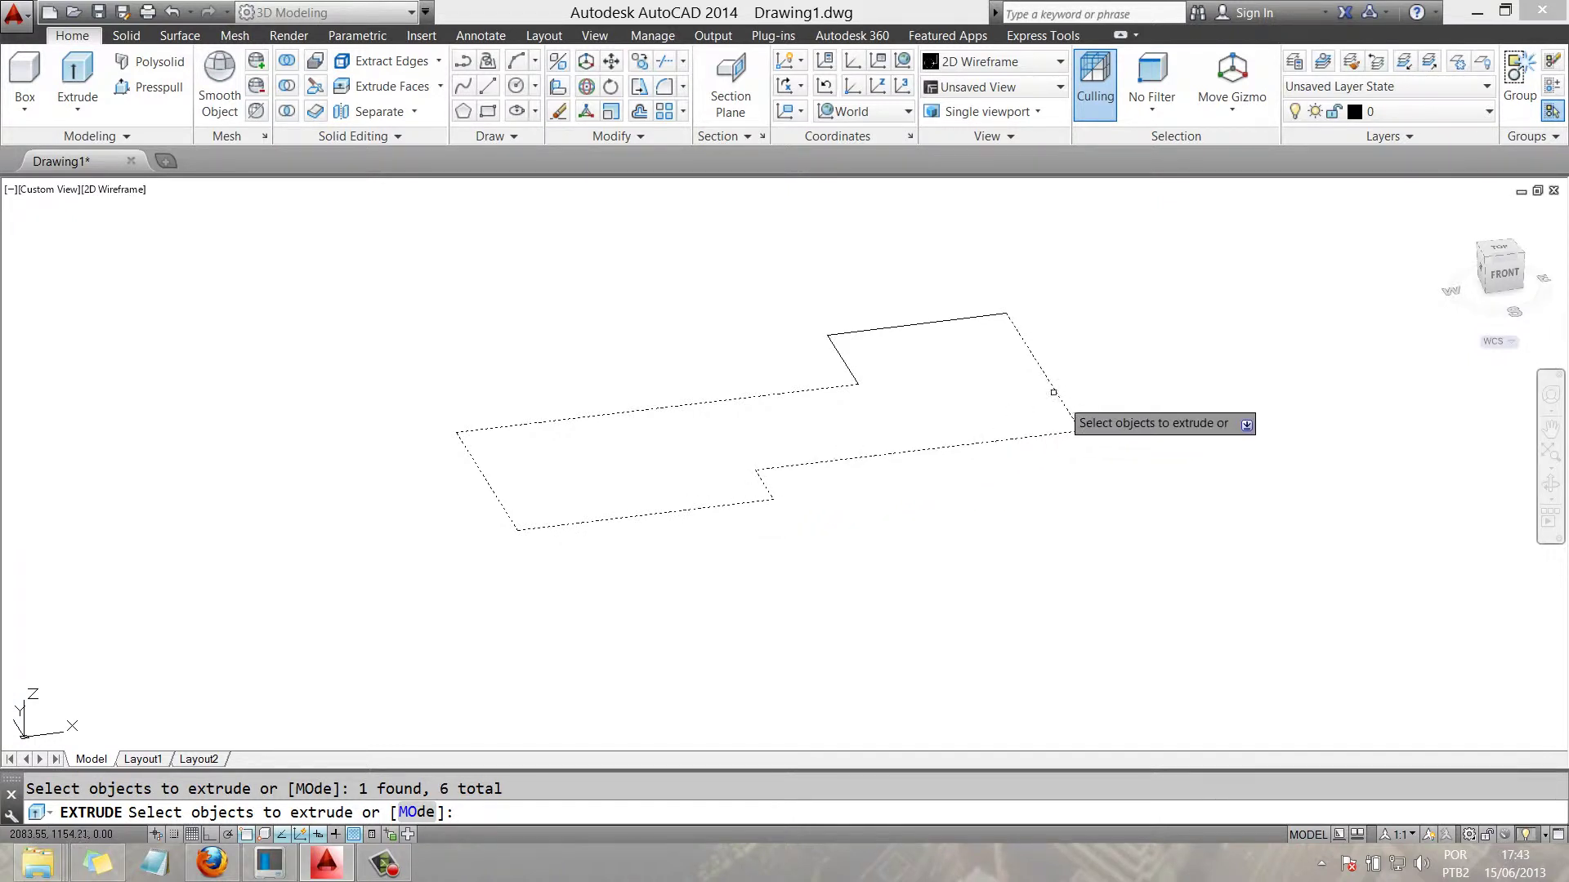
{"action": "left_click", "coordinate": [949, 320]}
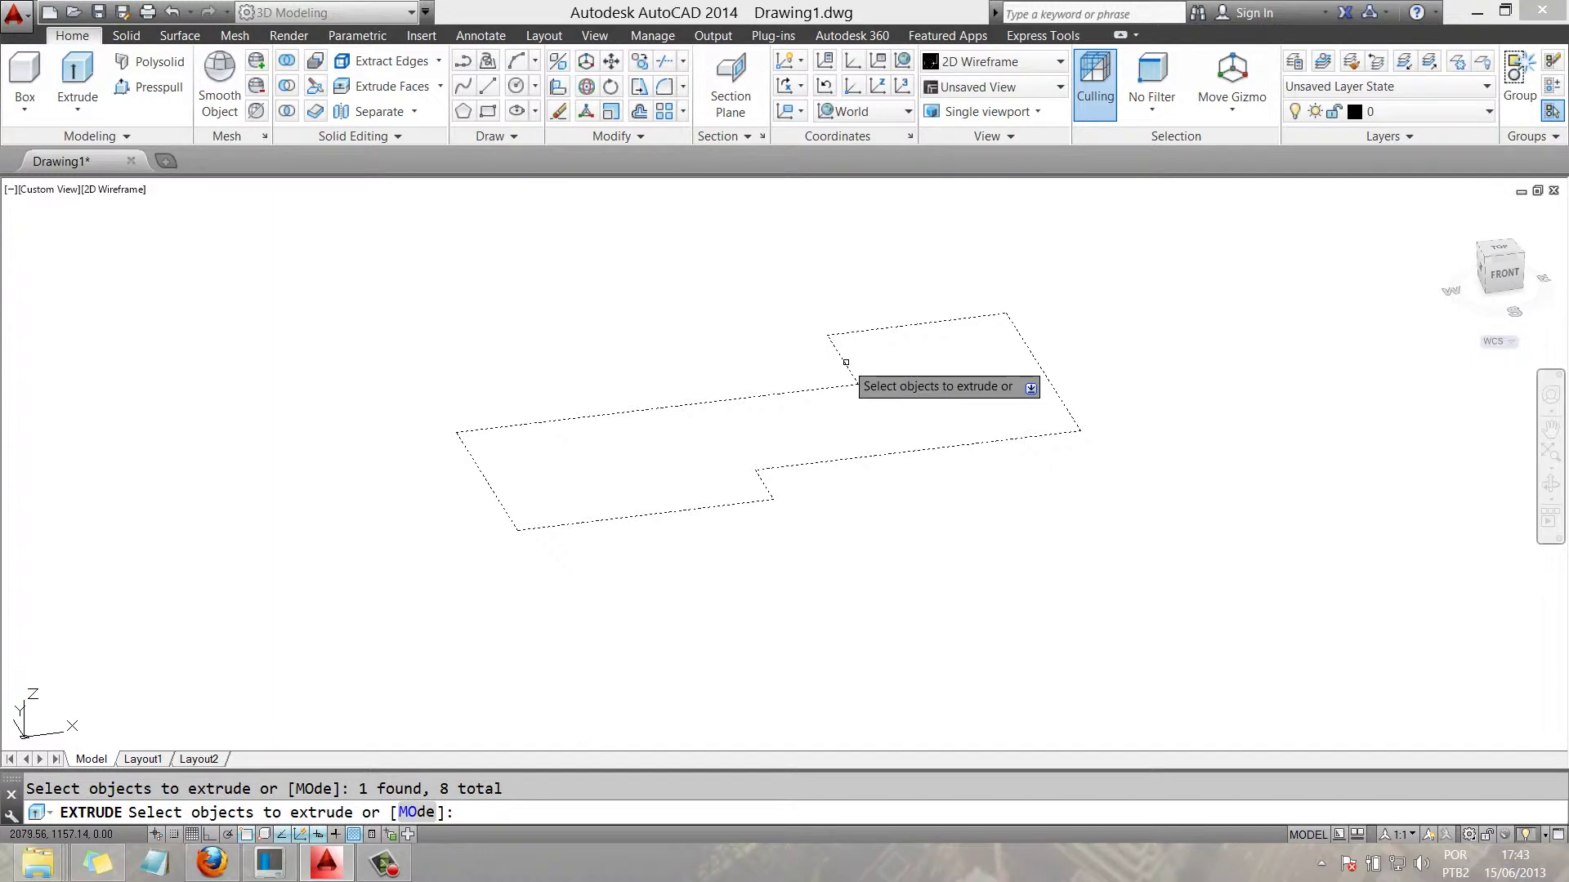
{"action": "key", "text": "Return"}
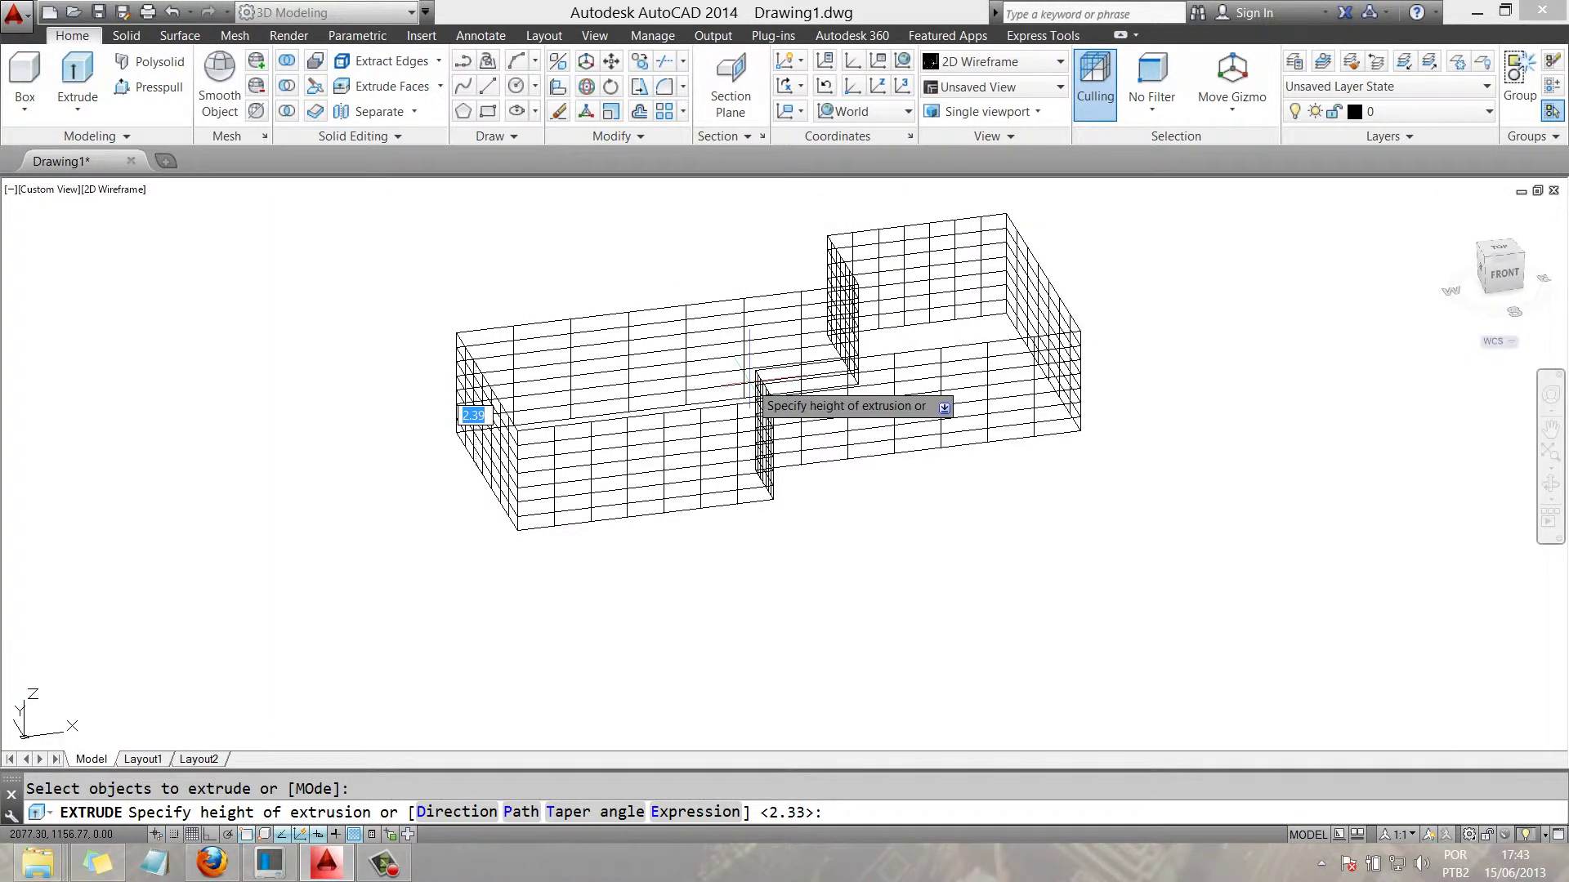
{"action": "key", "text": "Return"}
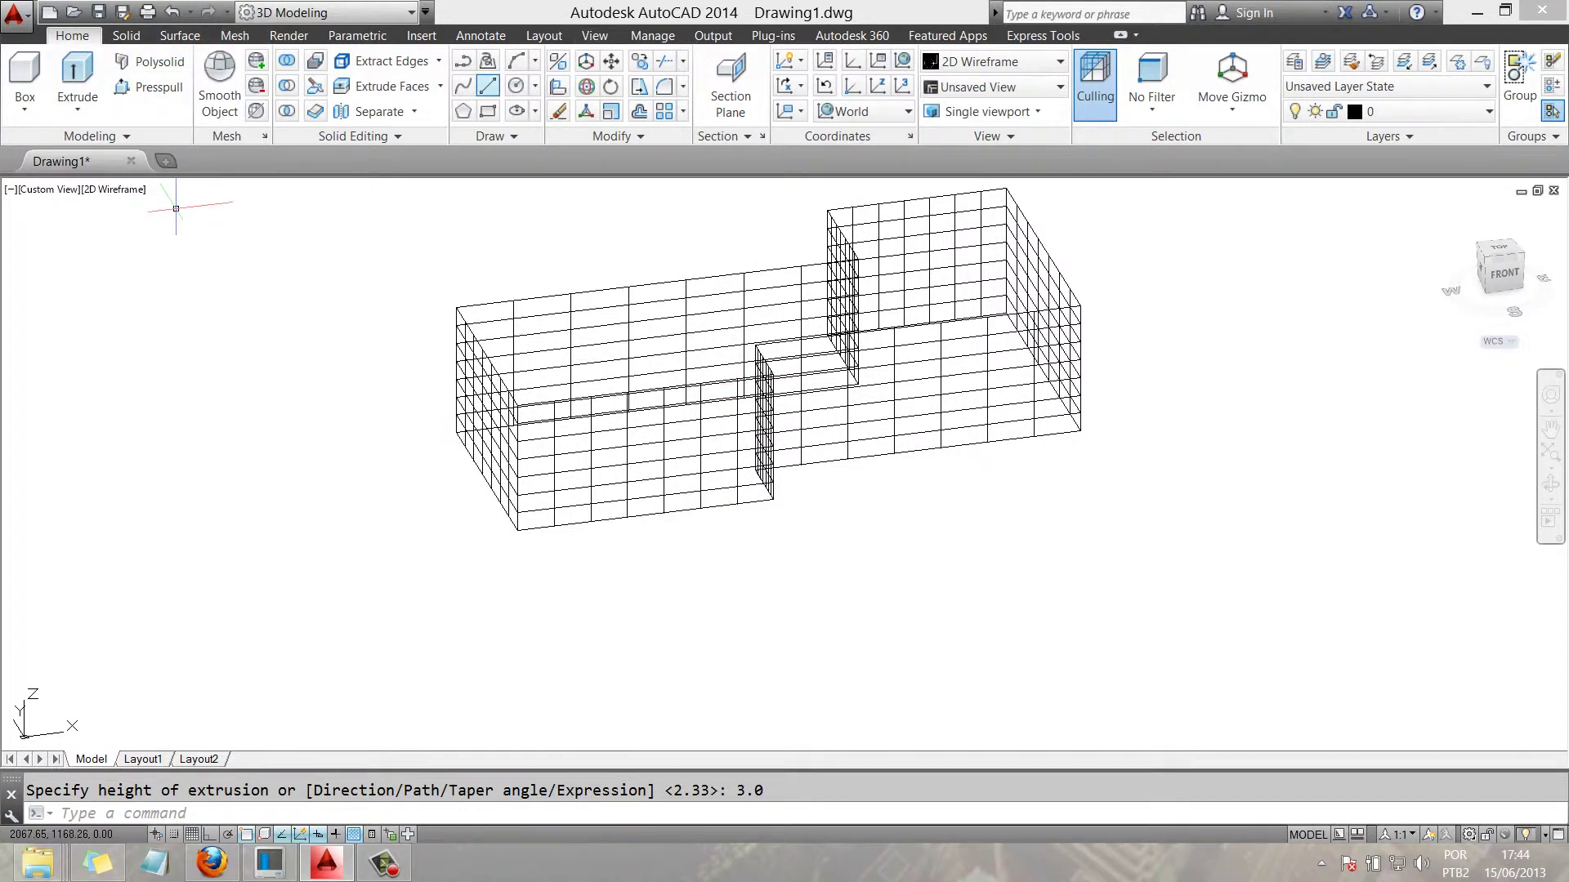
Orbit to a higher viewpoint looking down on the new 3.0-tall wall surfaces.
{"action": "left_click", "coordinate": [595, 35]}
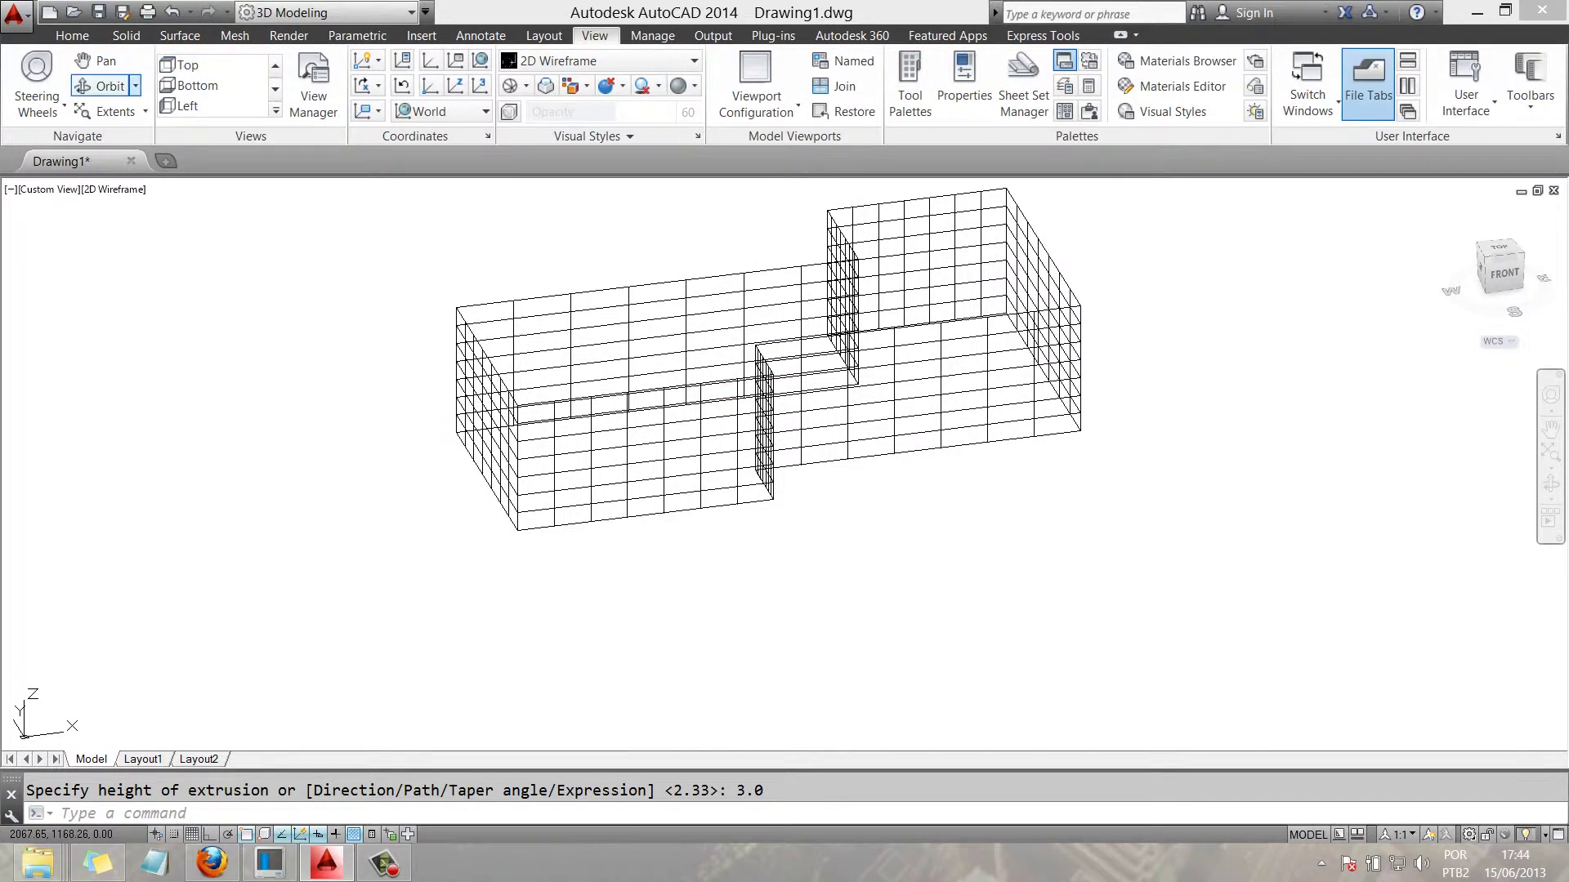
{"action": "left_click", "coordinate": [135, 86]}
{"action": "left_click", "coordinate": [123, 119]}
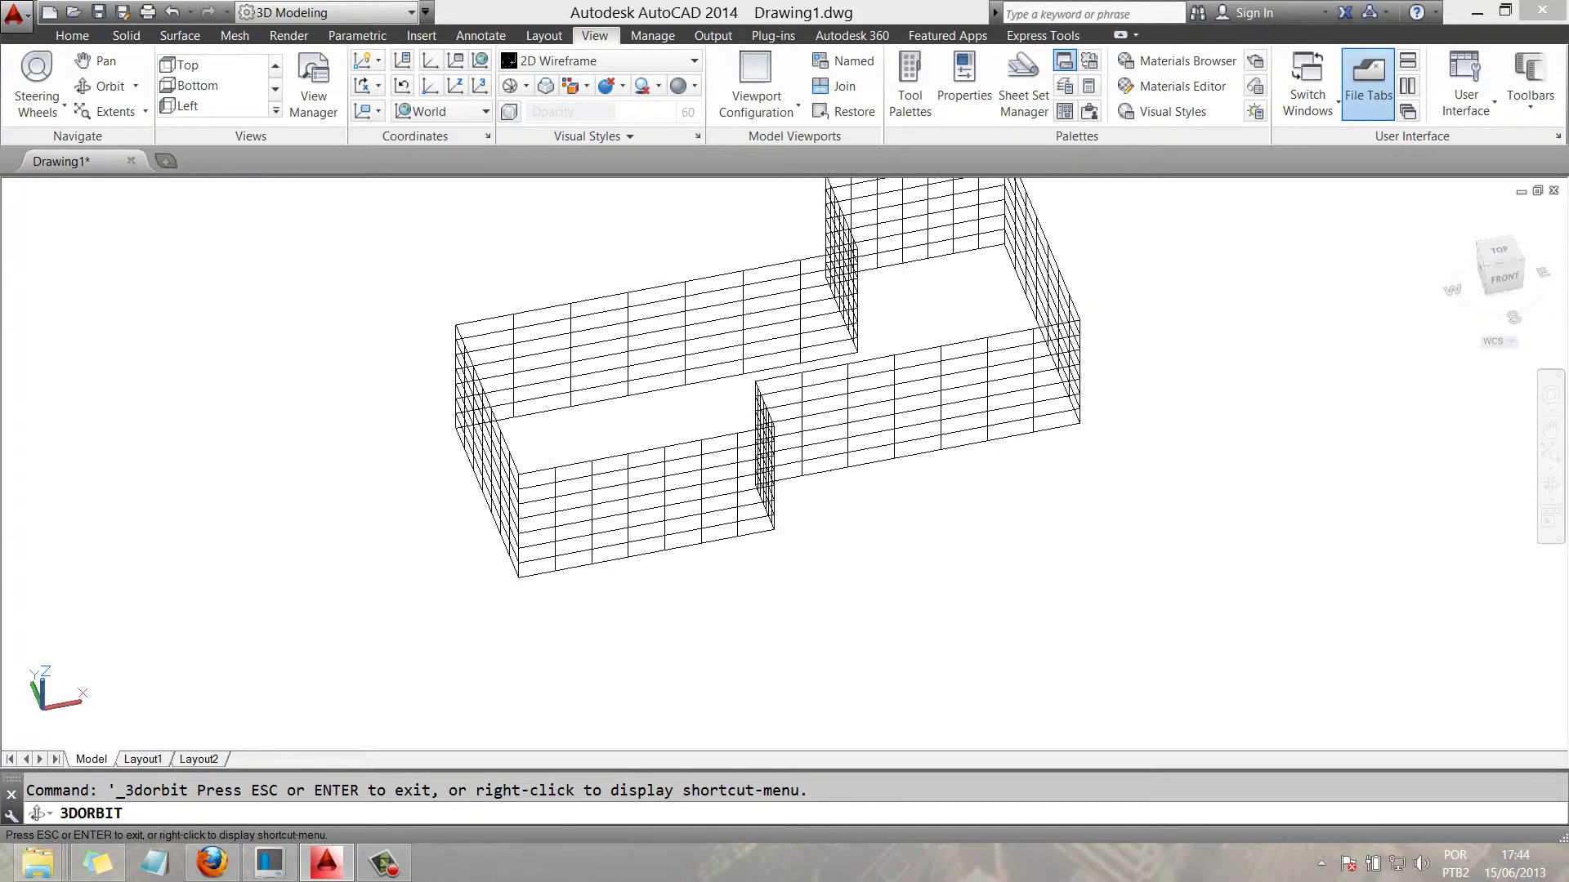
{"action": "mouse_move", "coordinate": [736, 367]}
{"action": "left_mouse_down"}
{"action": "mouse_move", "coordinate": [735, 457]}
{"action": "mouse_move", "coordinate": [638, 458]}
{"action": "left_mouse_up"}
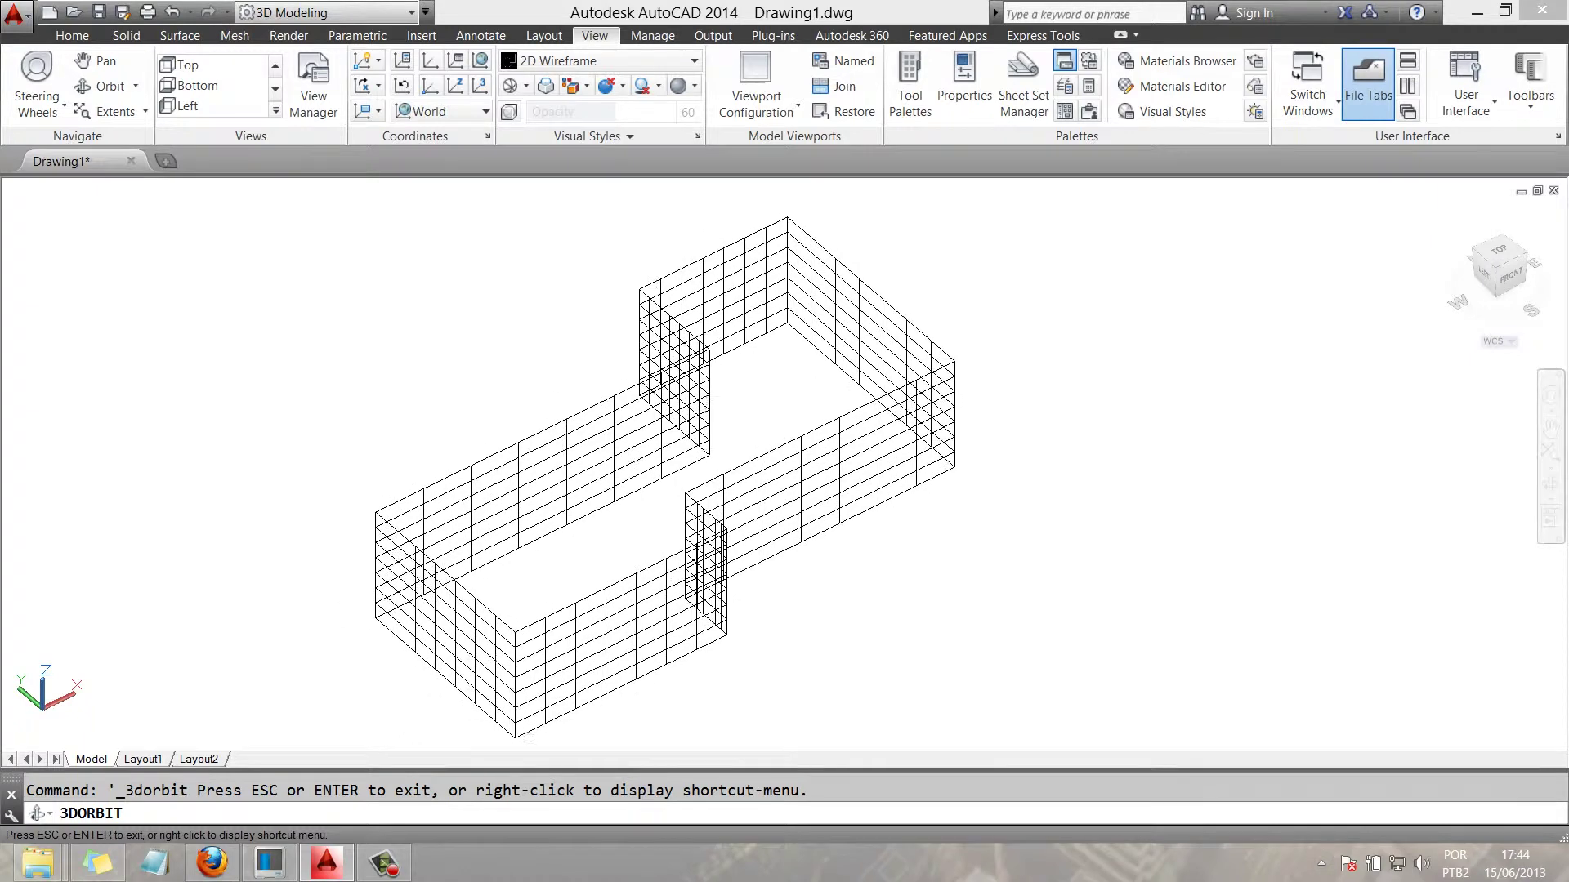
{"action": "left_click_drag", "start_coordinate": [637, 457], "coordinate": [394, 253]}
{"action": "right_click", "coordinate": [394, 252]}
{"action": "left_click", "coordinate": [433, 264]}
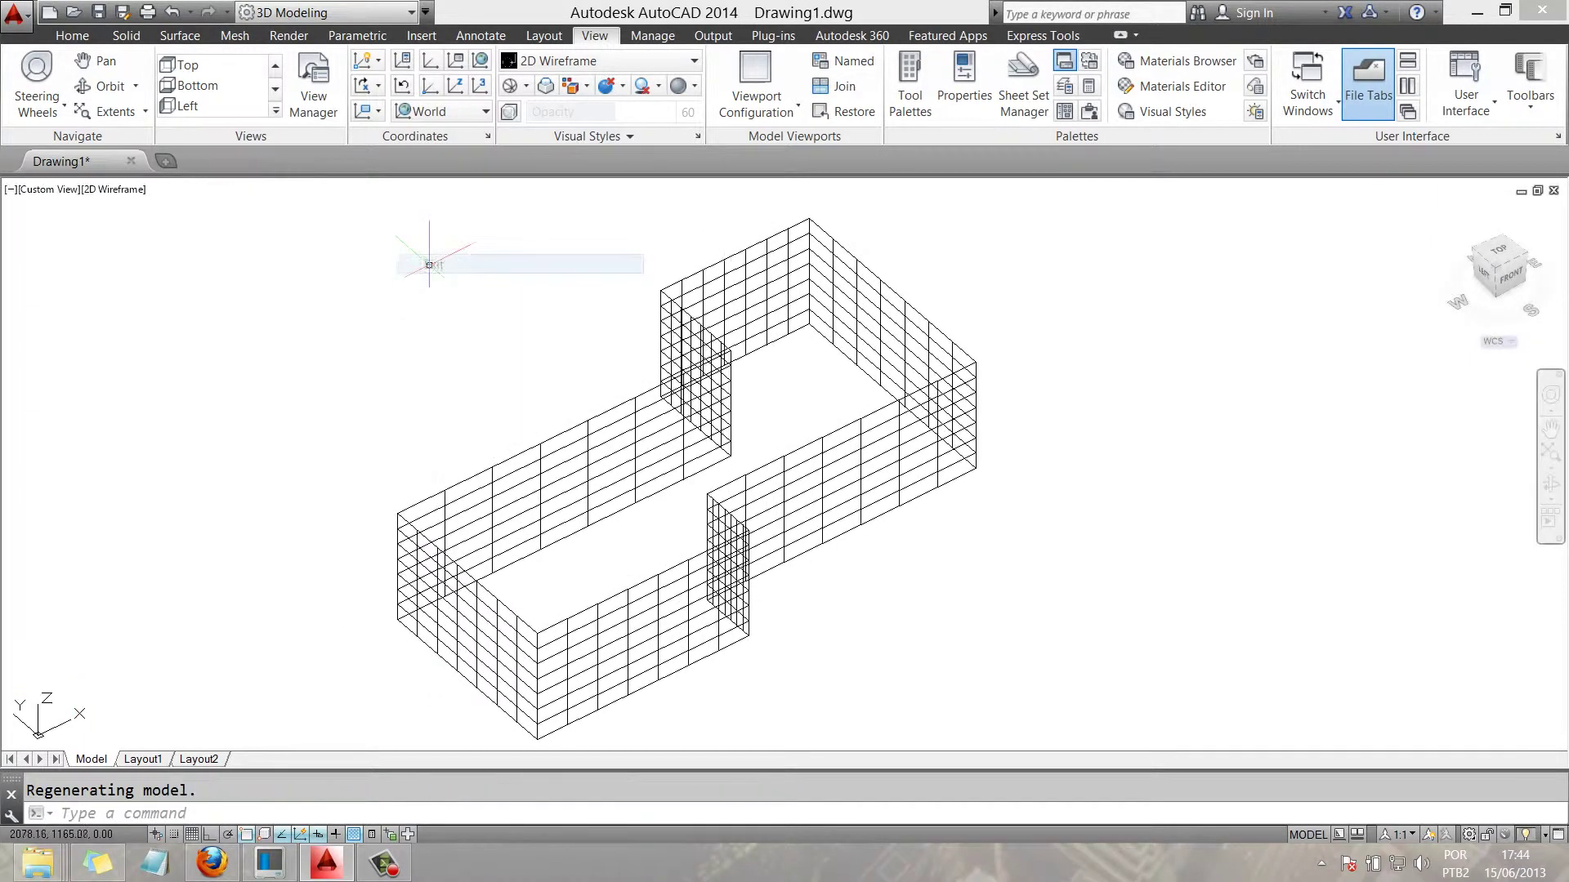
{"action": "left_click", "coordinate": [72, 35]}
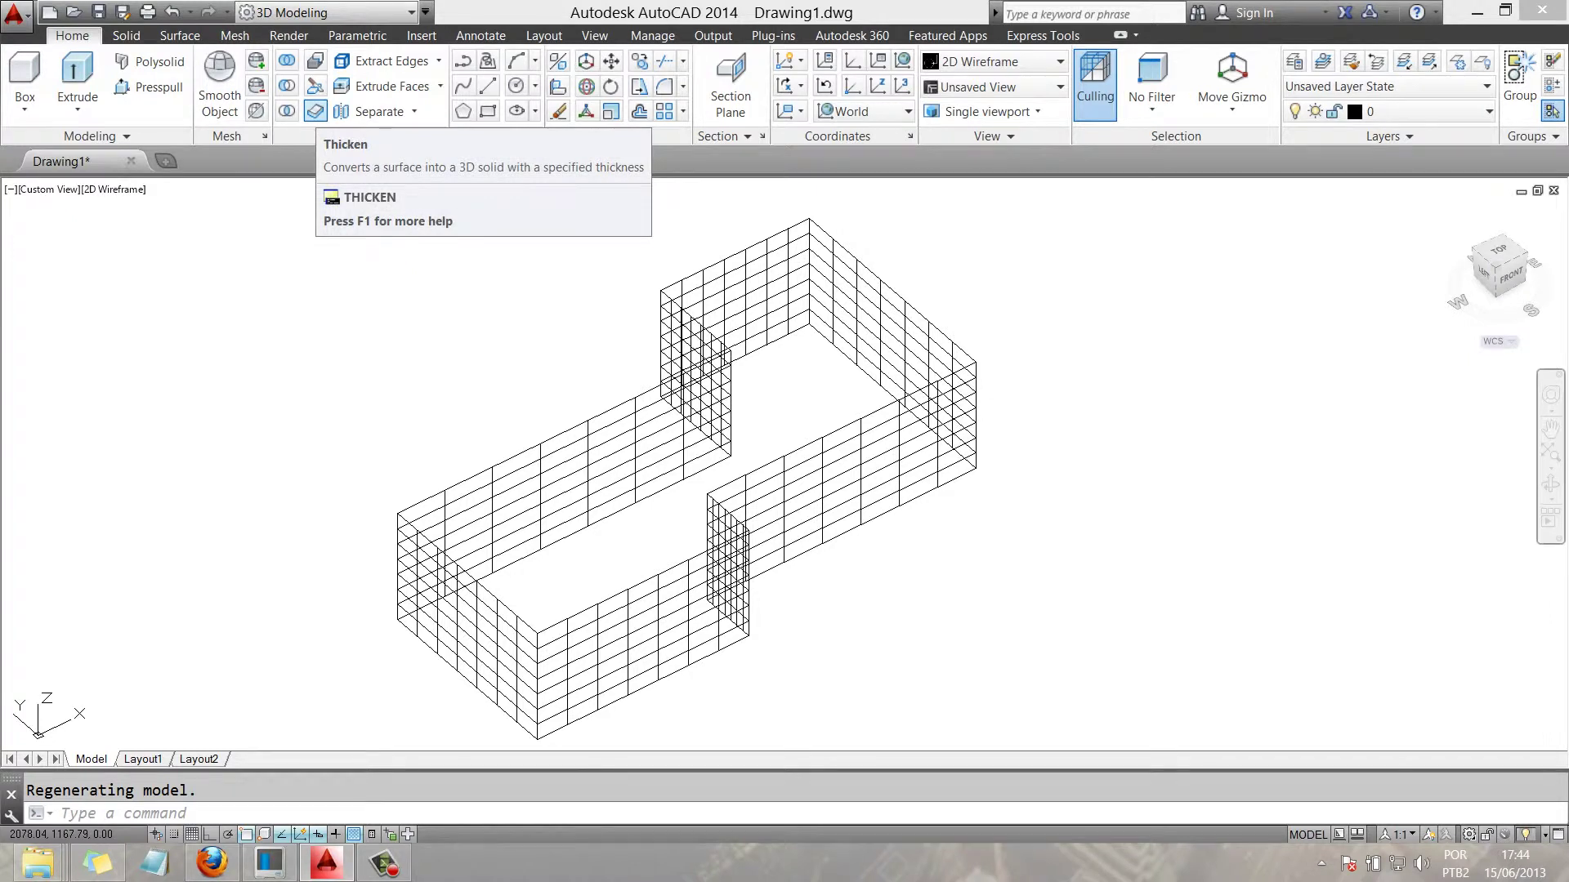
{"action": "mouse_move", "coordinate": [315, 112]}
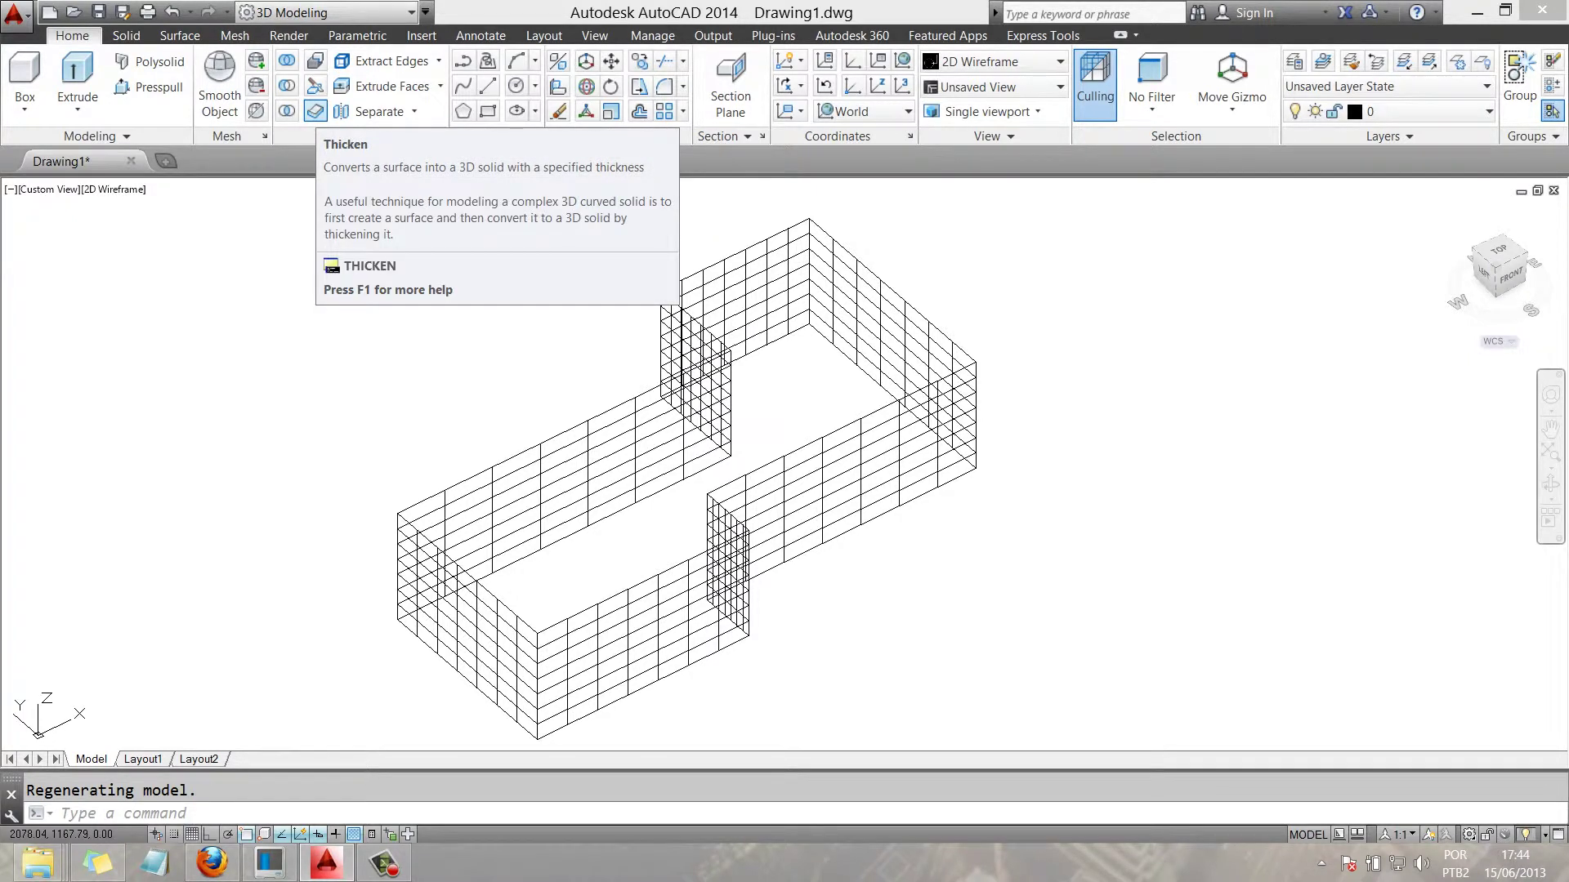
Thicken seven of the eight wall surfaces into solids 0.10 thick.
{"action": "left_click", "coordinate": [315, 111]}
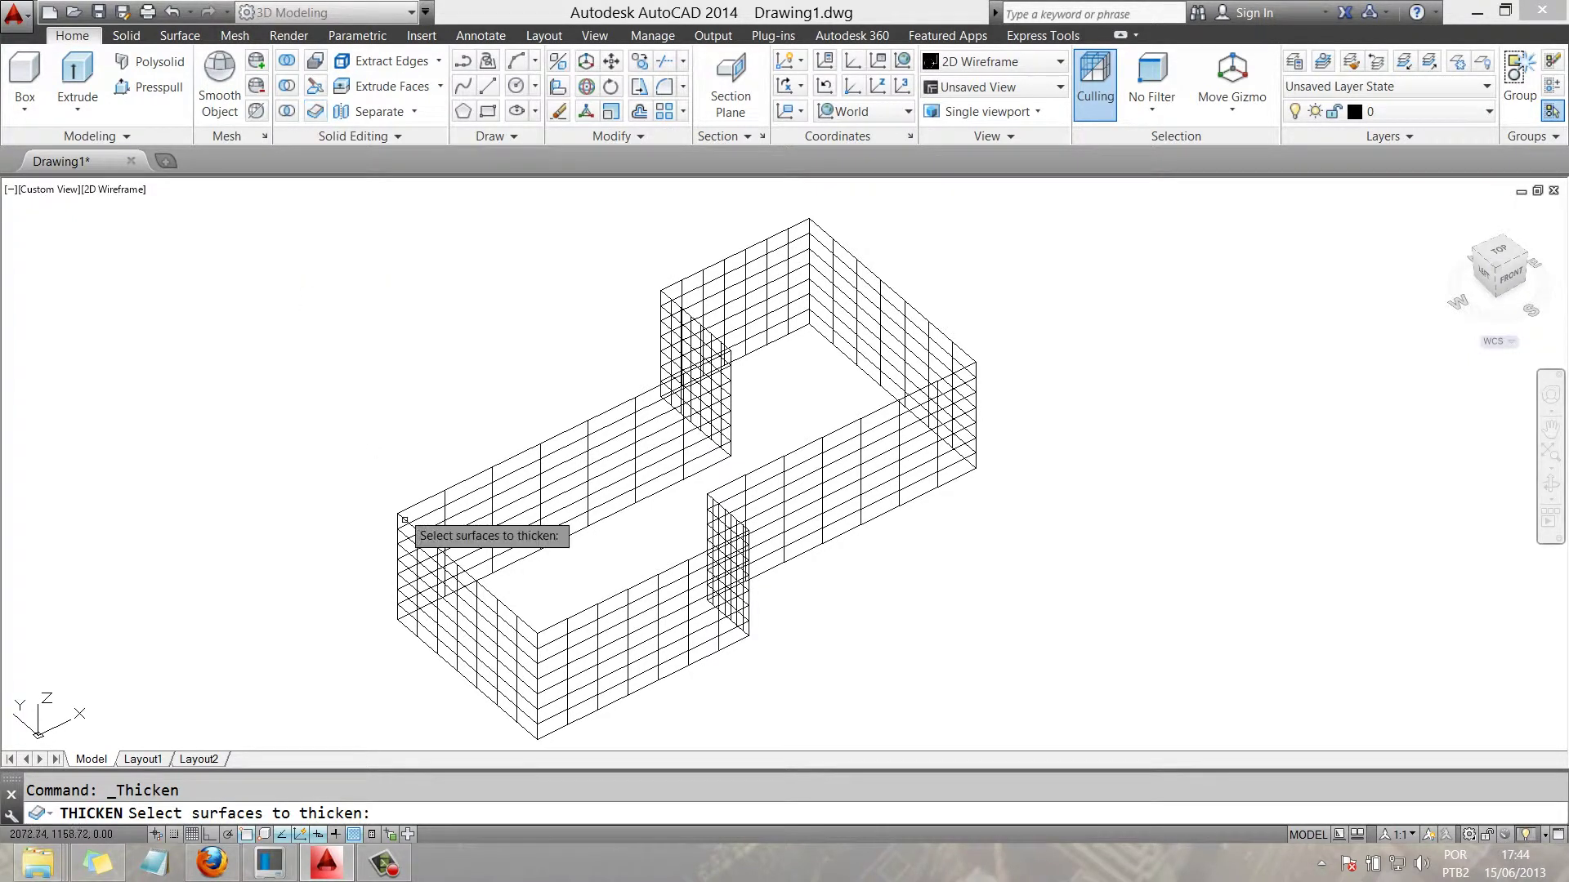
{"action": "left_click", "coordinate": [626, 480]}
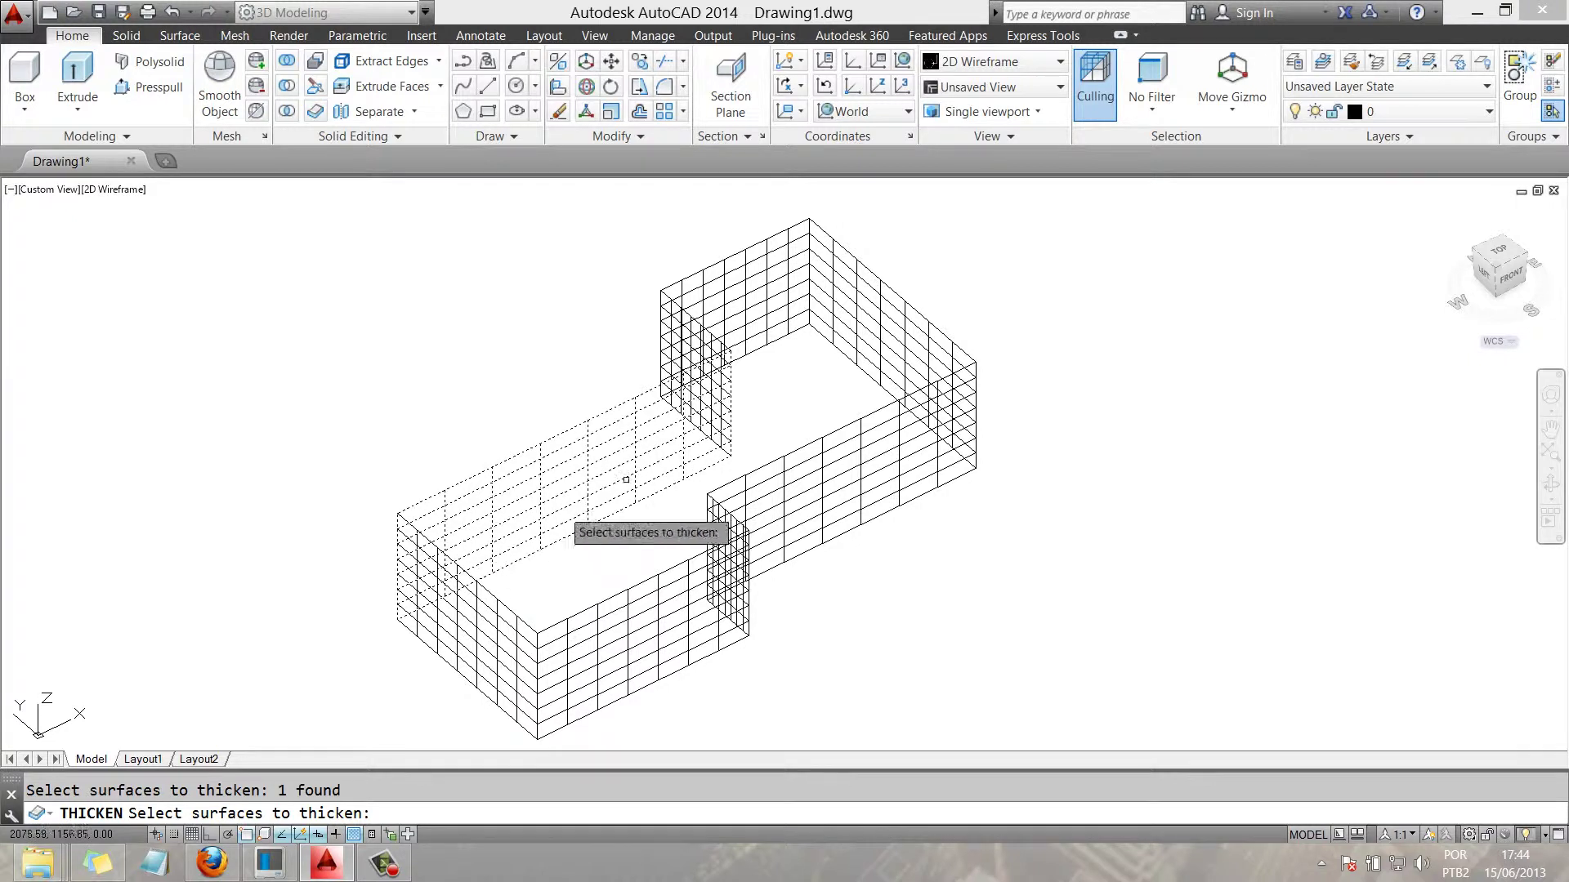
{"action": "left_click", "coordinate": [693, 340]}
{"action": "left_click", "coordinate": [740, 262]}
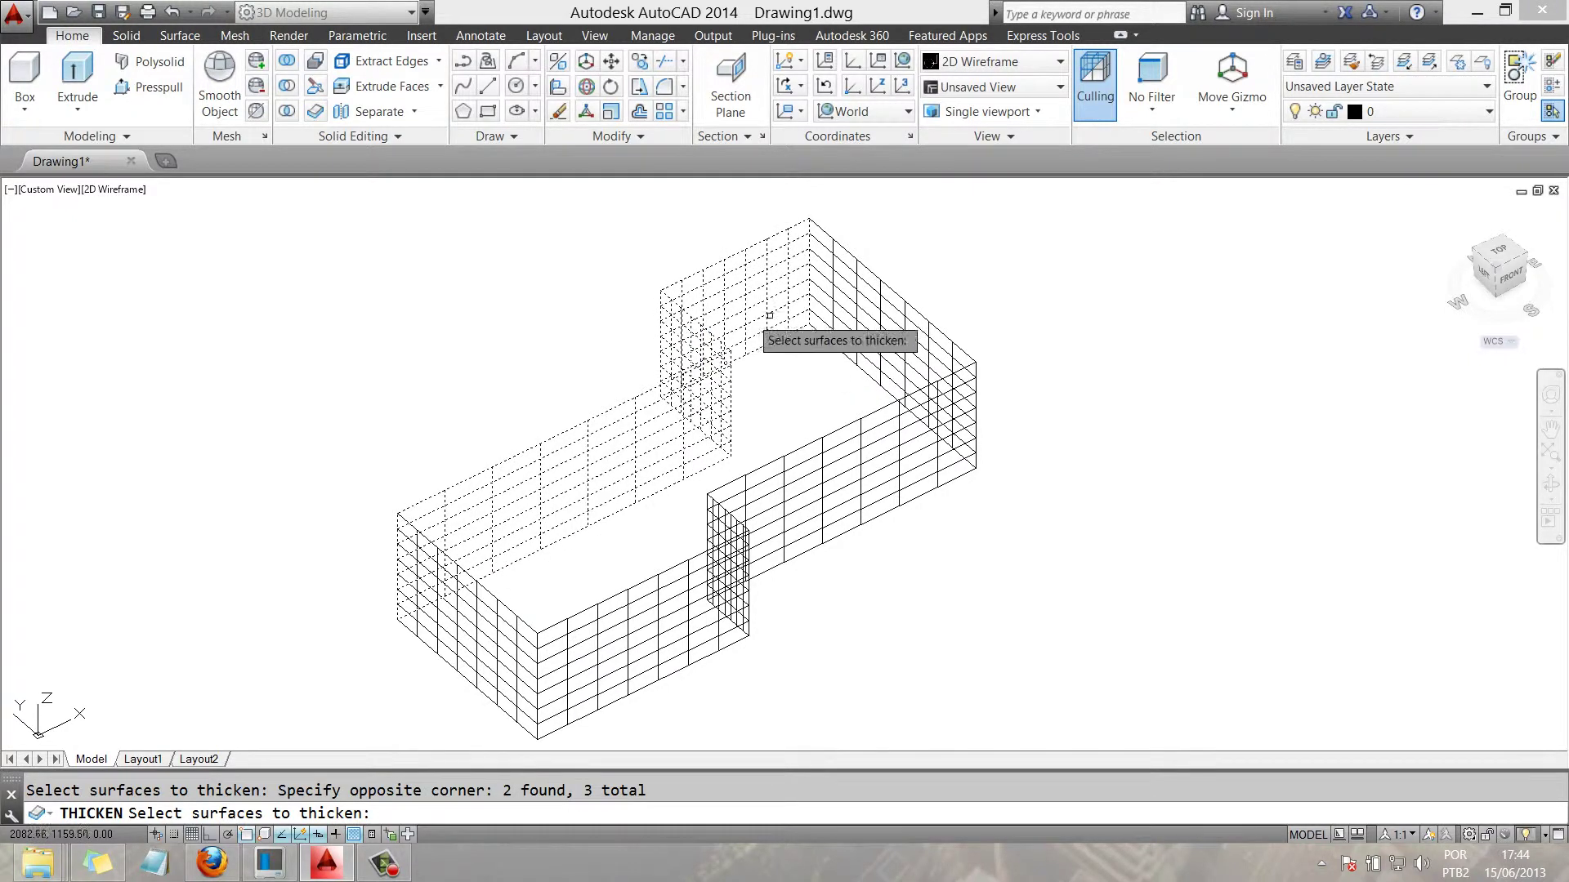
{"action": "left_click", "coordinate": [916, 340]}
{"action": "left_click", "coordinate": [895, 450]}
{"action": "left_click", "coordinate": [849, 500]}
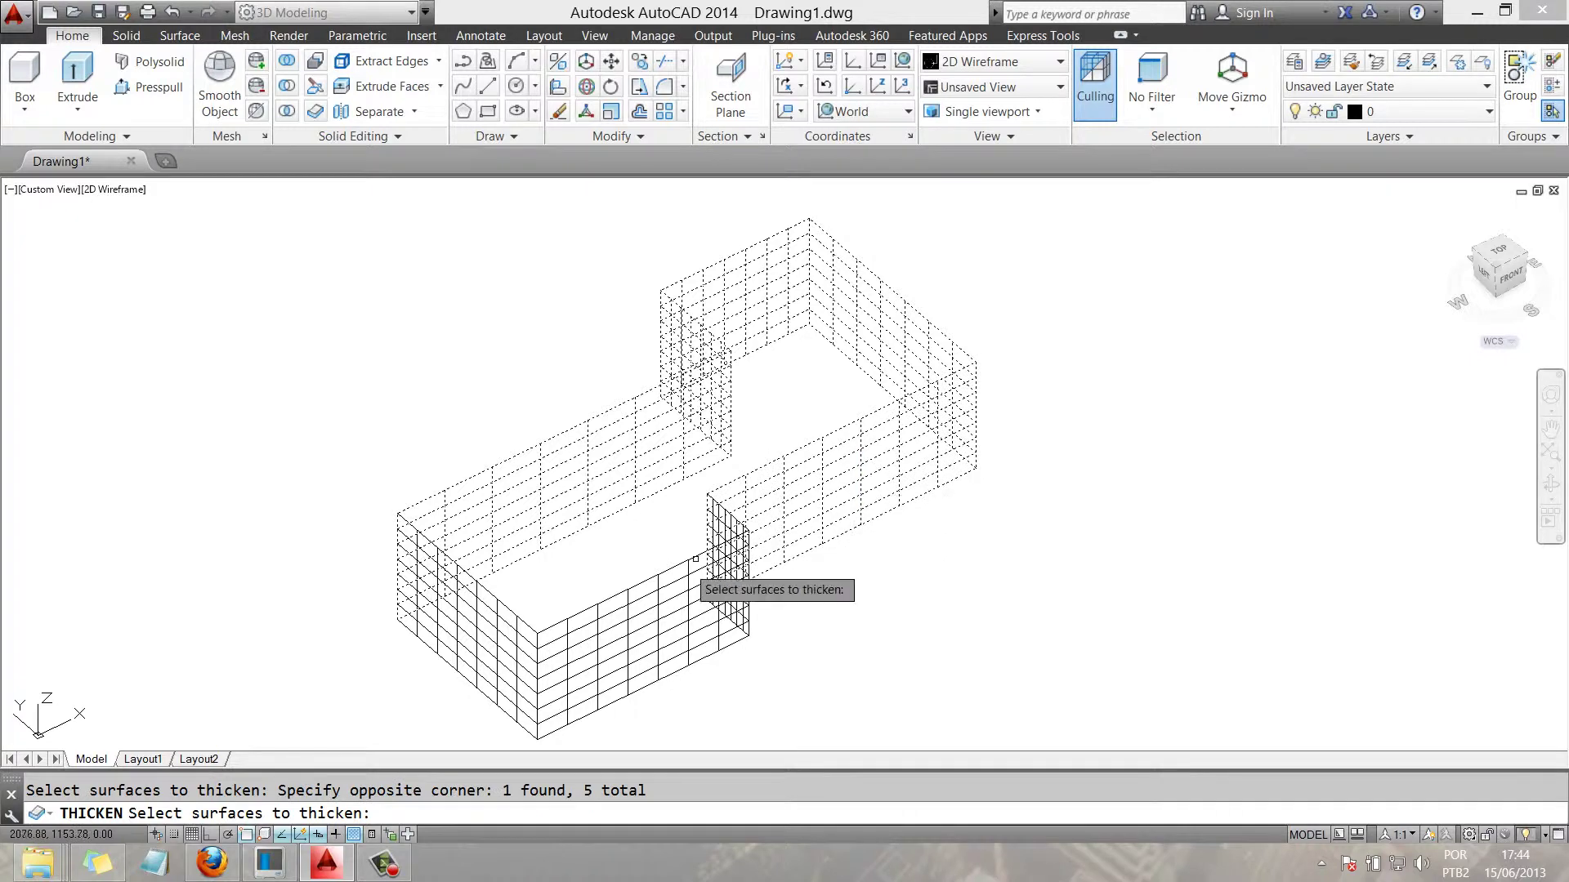
{"action": "left_click", "coordinate": [672, 615]}
{"action": "left_click", "coordinate": [482, 619]}
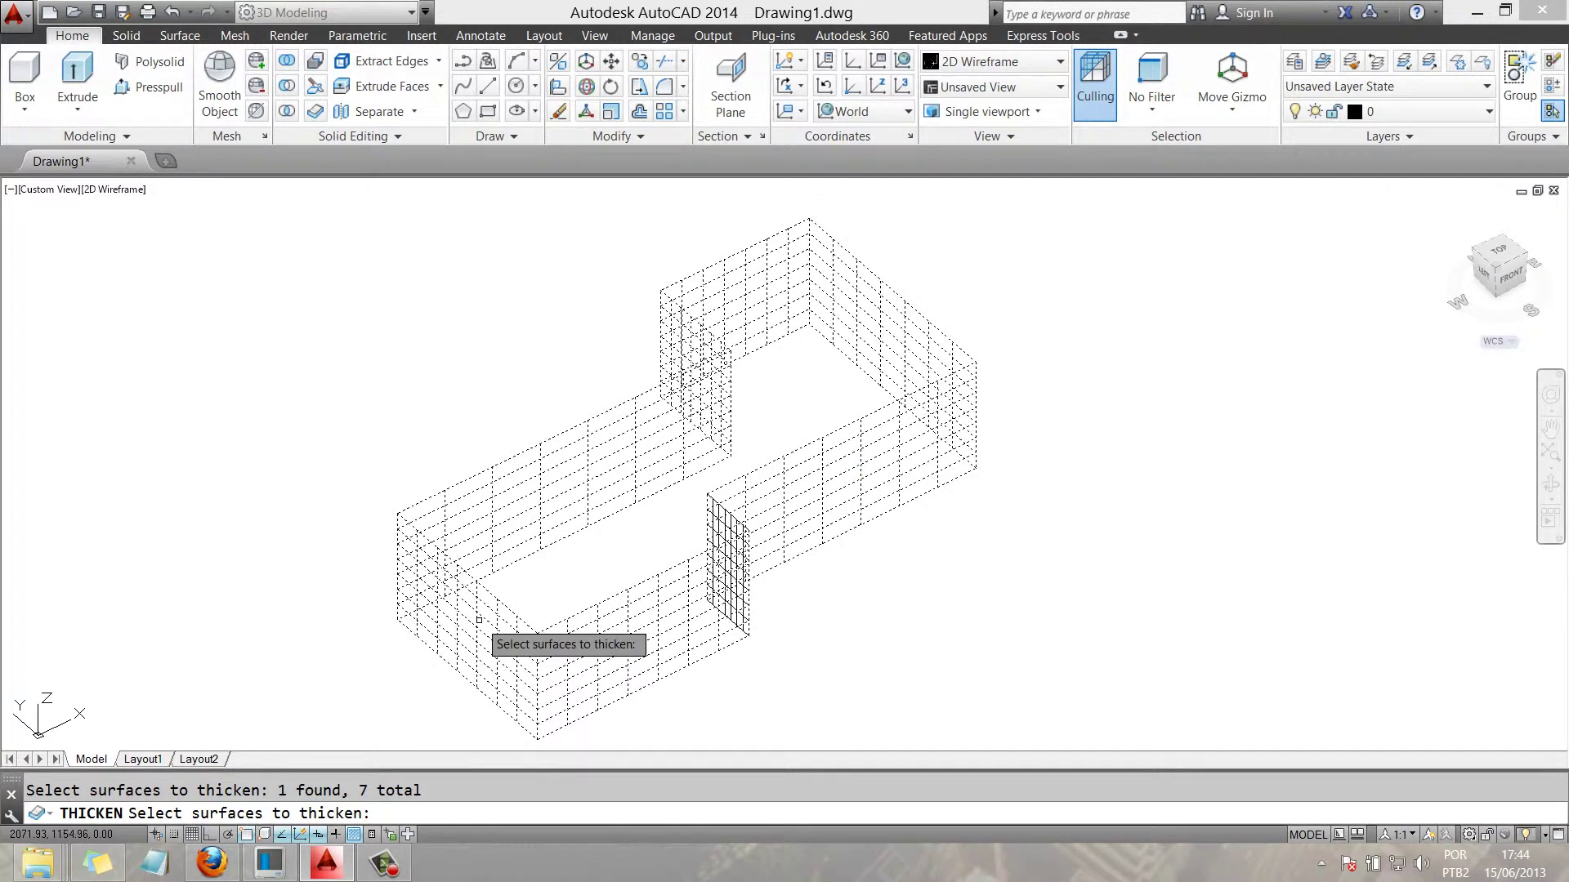
{"action": "key", "text": "Return"}
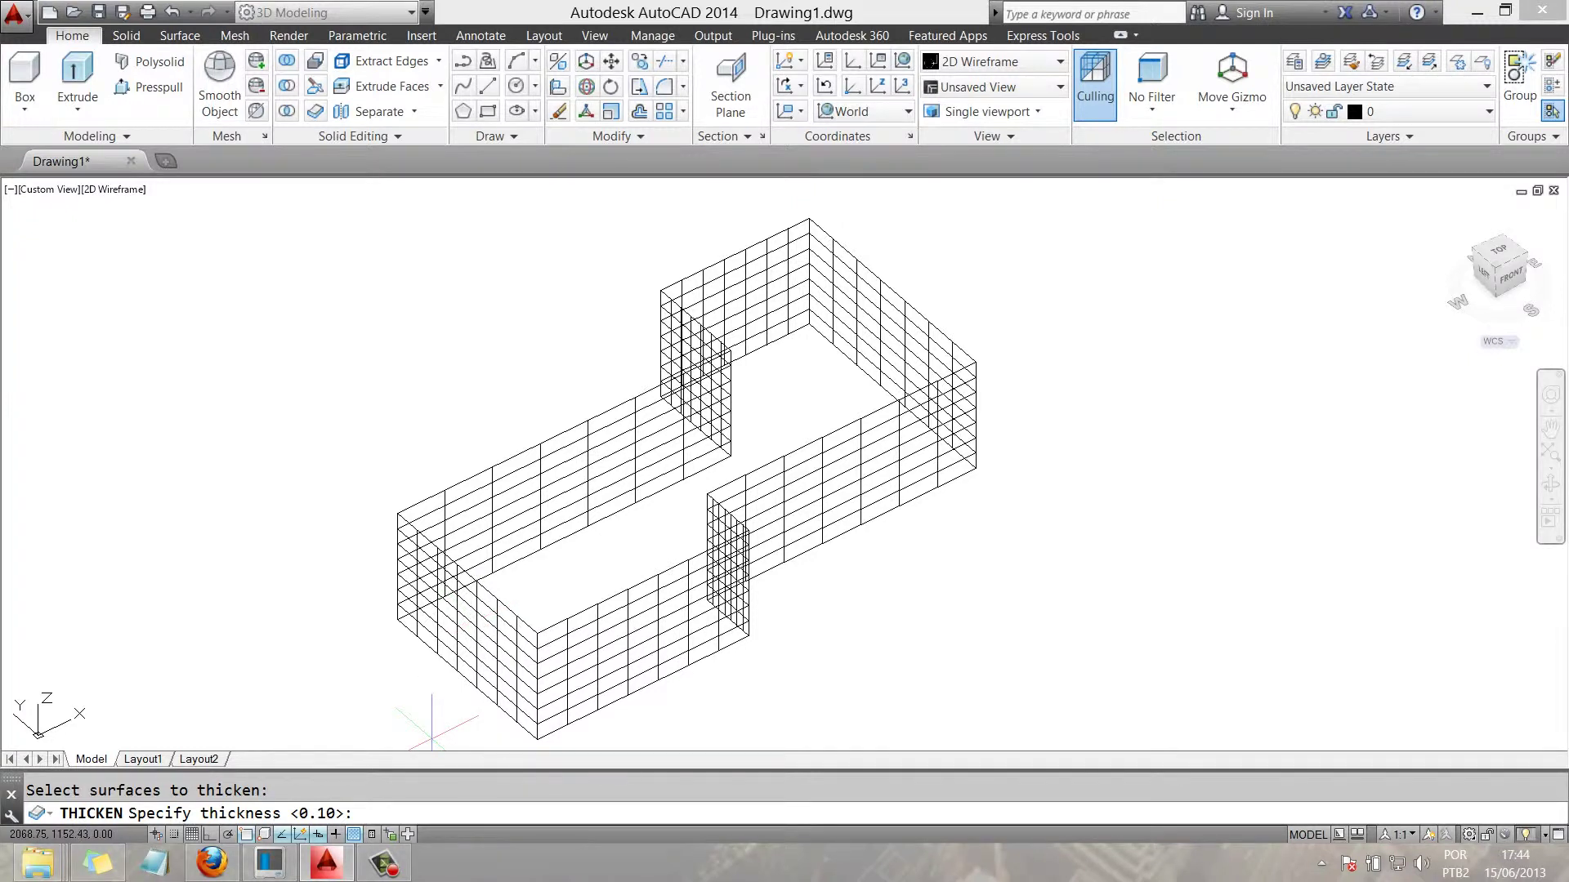
{"action": "key", "text": "Return"}
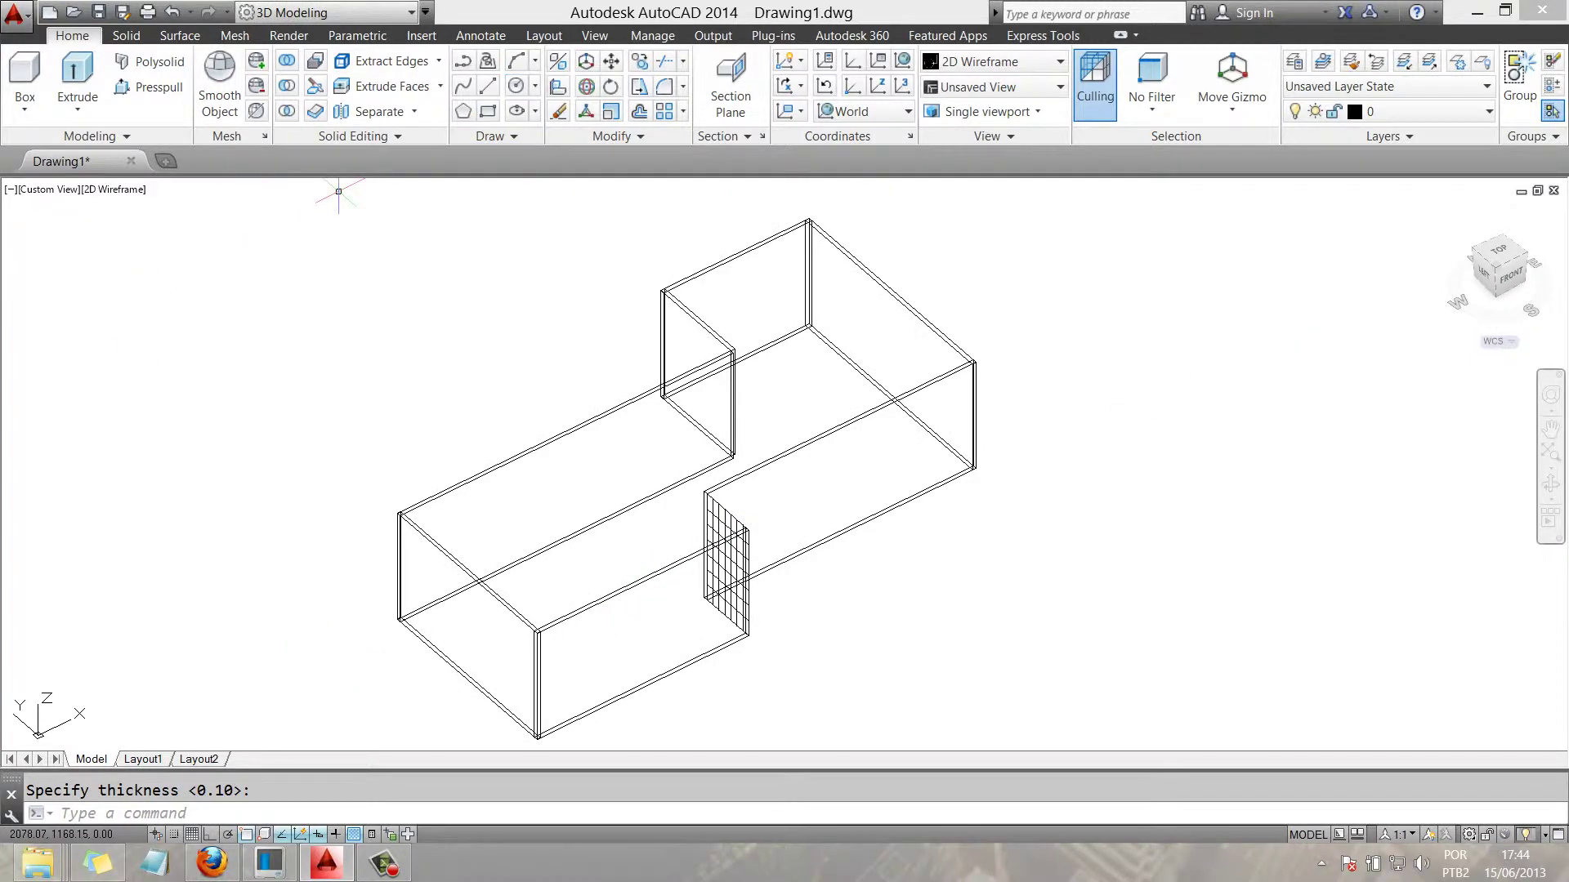
Orbit around the thickened walls to view them from the right side.
{"action": "left_click", "coordinate": [595, 35]}
{"action": "left_click", "coordinate": [102, 85]}
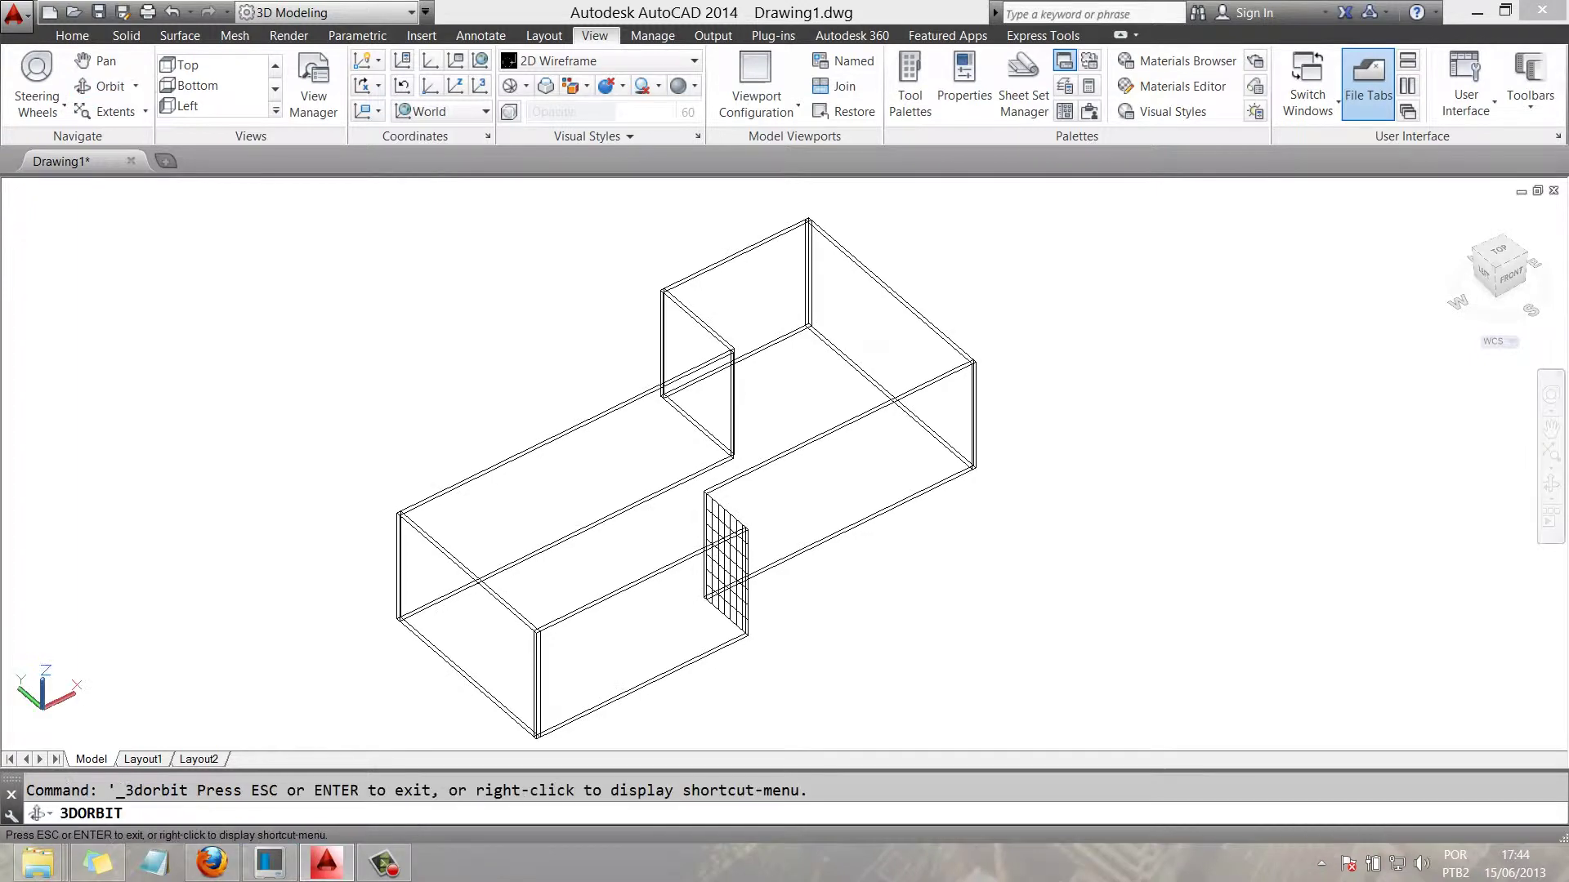
{"action": "mouse_move", "coordinate": [665, 352]}
{"action": "left_mouse_down"}
{"action": "mouse_move", "coordinate": [818, 359]}
{"action": "mouse_move", "coordinate": [817, 458]}
{"action": "left_mouse_up"}
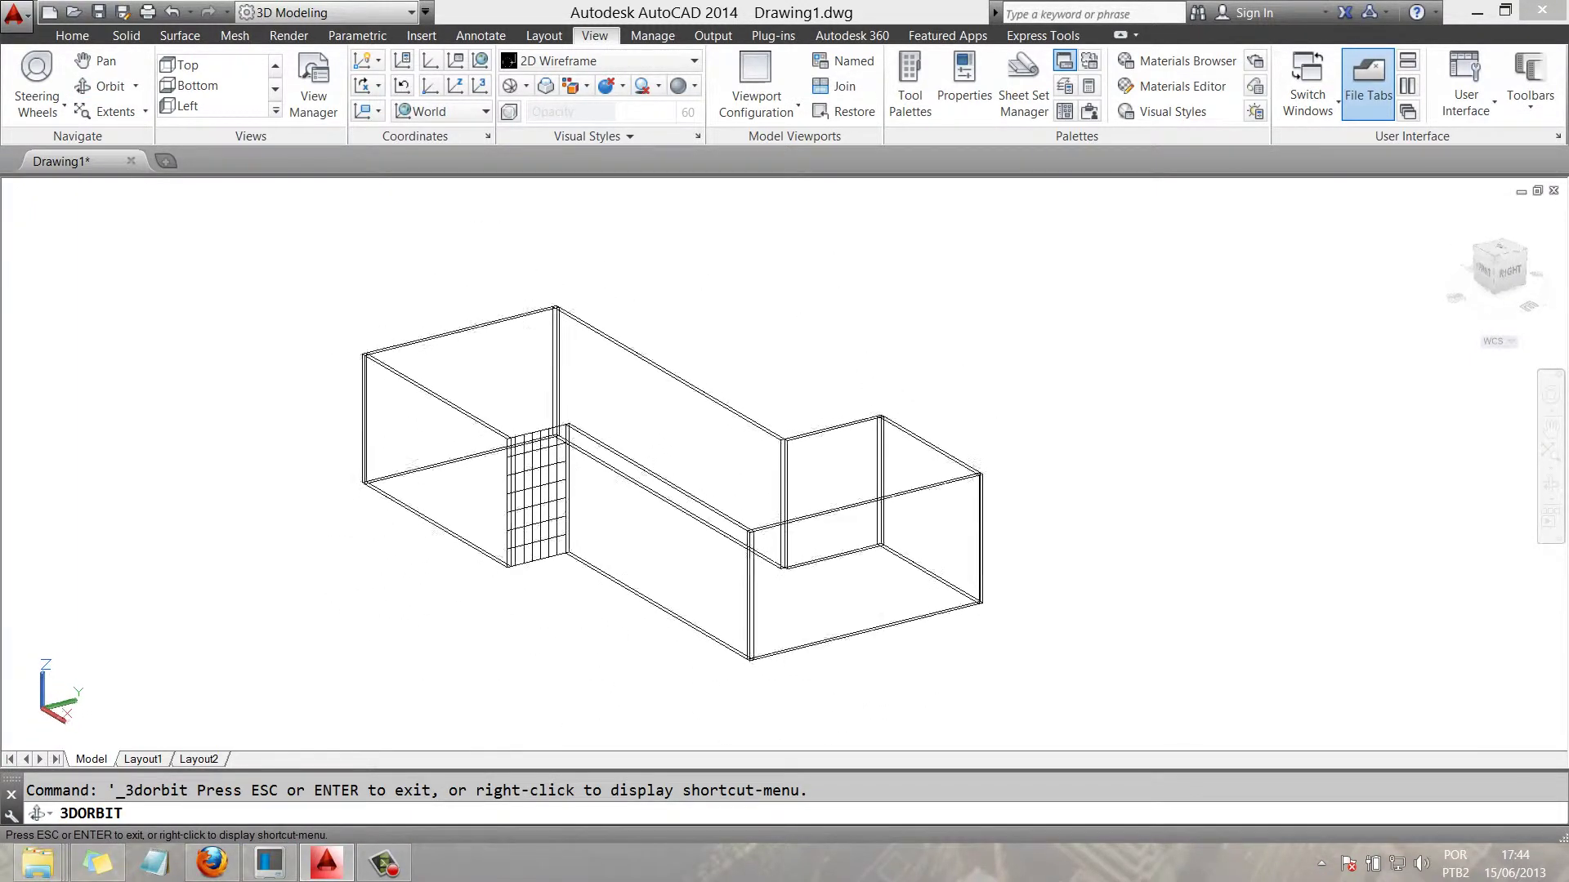
{"action": "mouse_move", "coordinate": [817, 458]}
{"action": "left_mouse_down"}
{"action": "mouse_move", "coordinate": [735, 589]}
{"action": "mouse_move", "coordinate": [638, 490]}
{"action": "mouse_move", "coordinate": [572, 588]}
{"action": "mouse_move", "coordinate": [621, 522]}
{"action": "mouse_move", "coordinate": [564, 457]}
{"action": "left_mouse_up"}
{"action": "right_click", "coordinate": [391, 315]}
{"action": "left_click", "coordinate": [421, 325]}
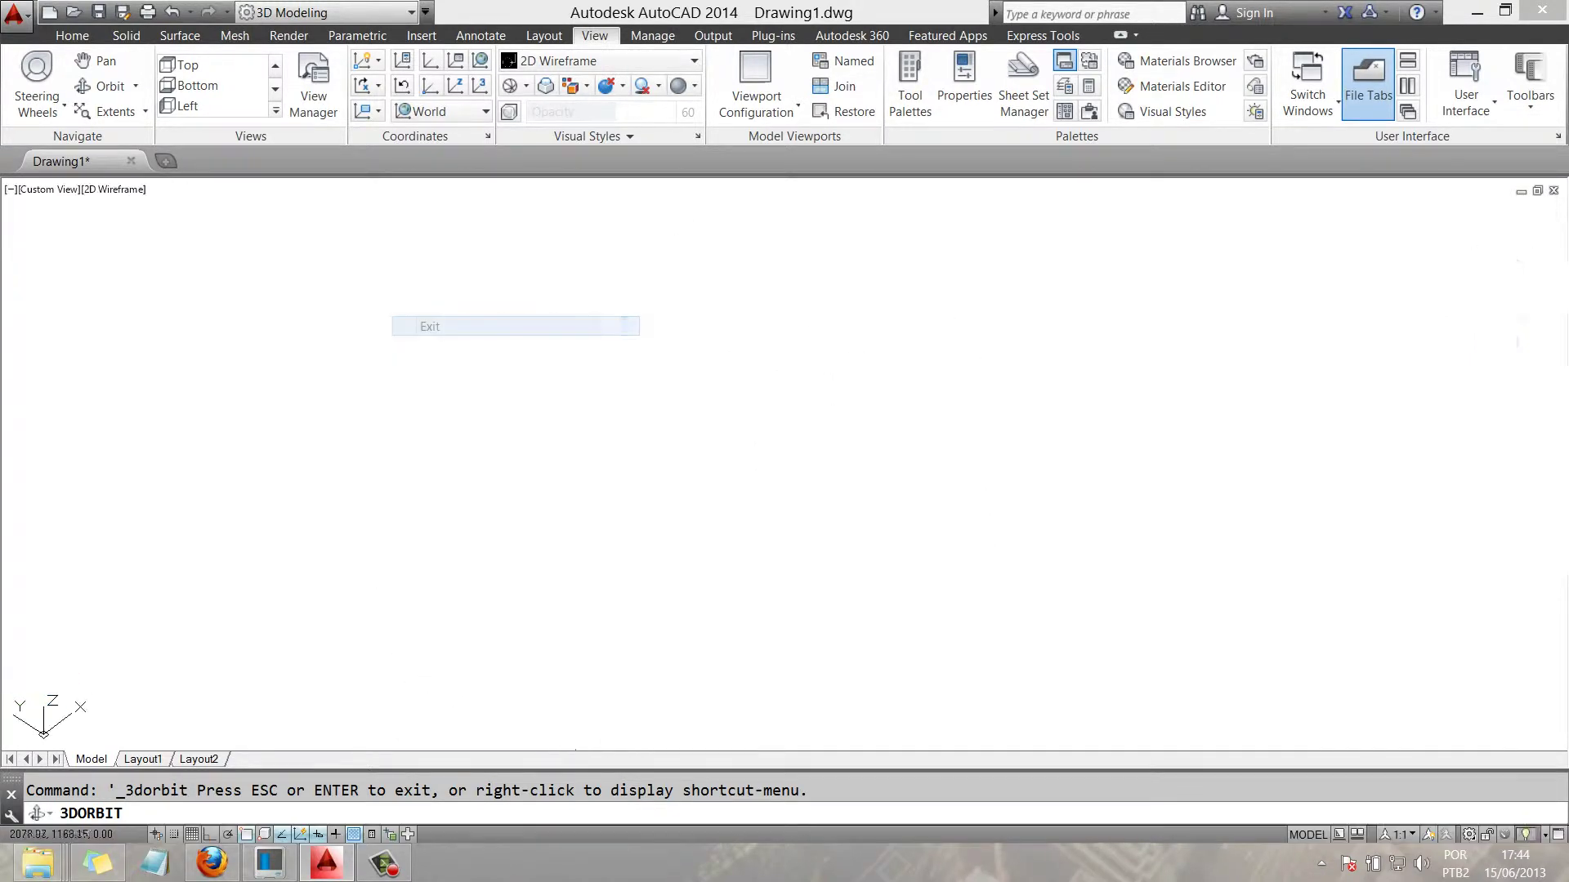
{"action": "left_click", "coordinate": [71, 35]}
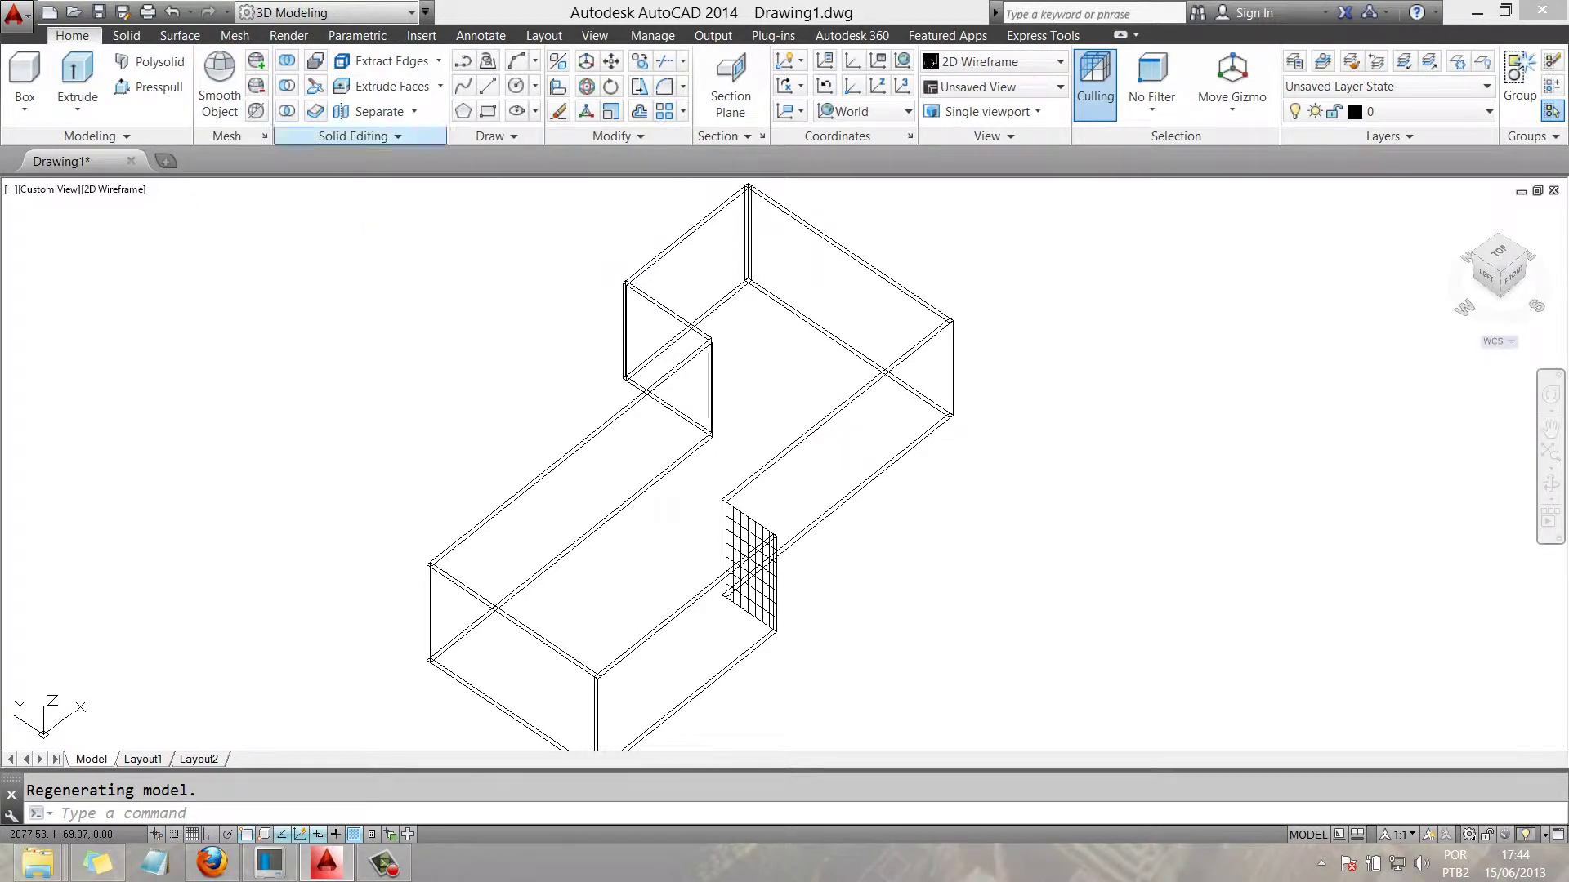
Thicken the last short mesh panel to 0.10 so all eight walls are solid.
{"action": "left_click", "coordinate": [315, 111]}
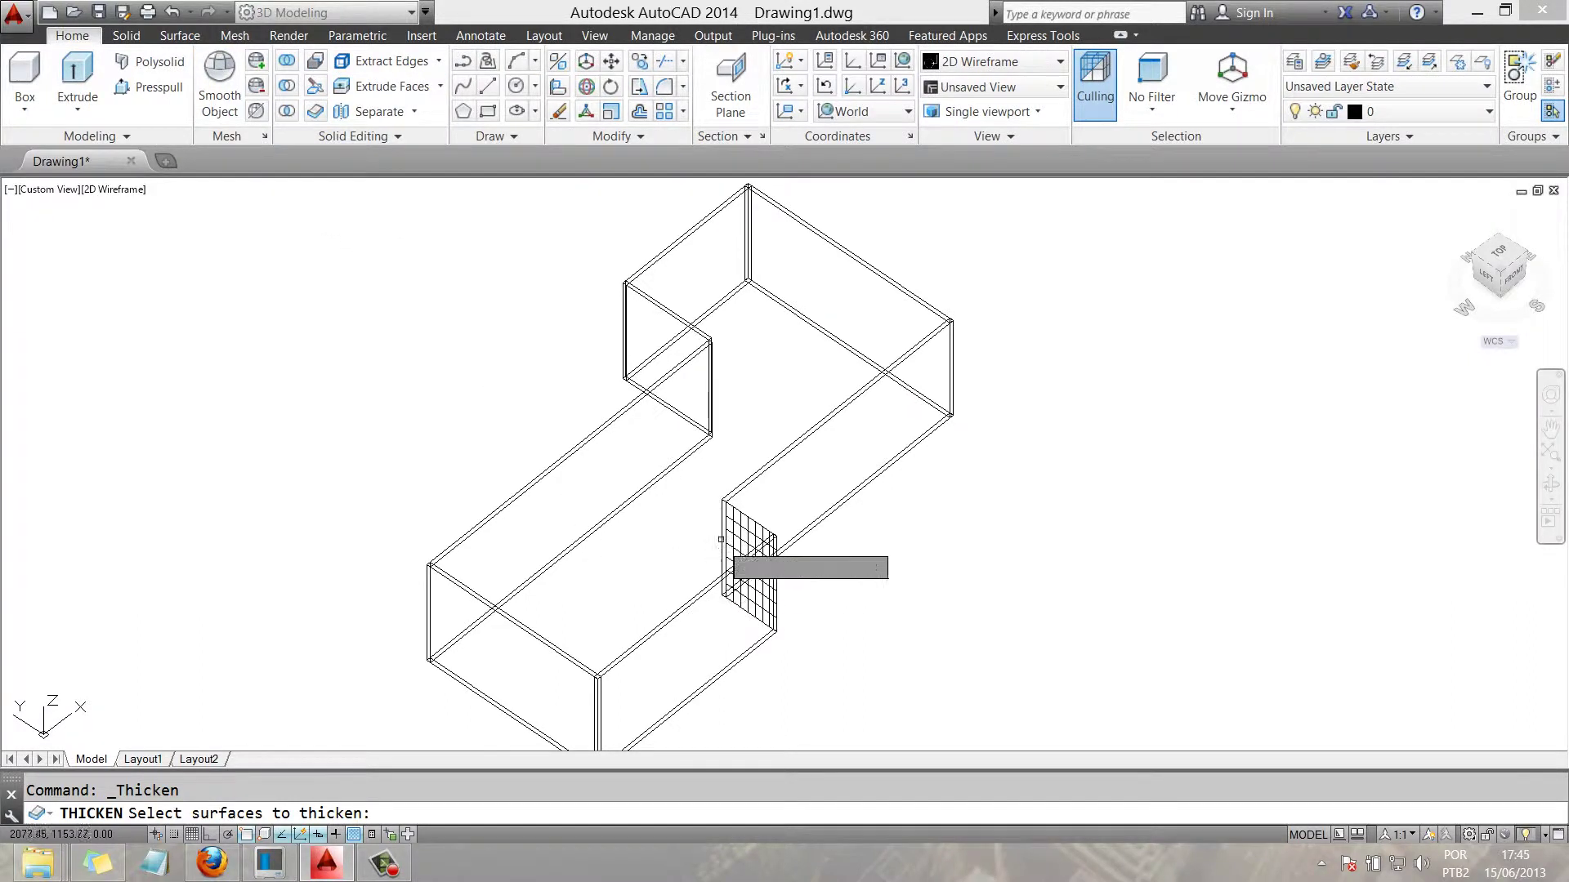
{"action": "left_click", "coordinate": [745, 528]}
{"action": "key", "text": "Return"}
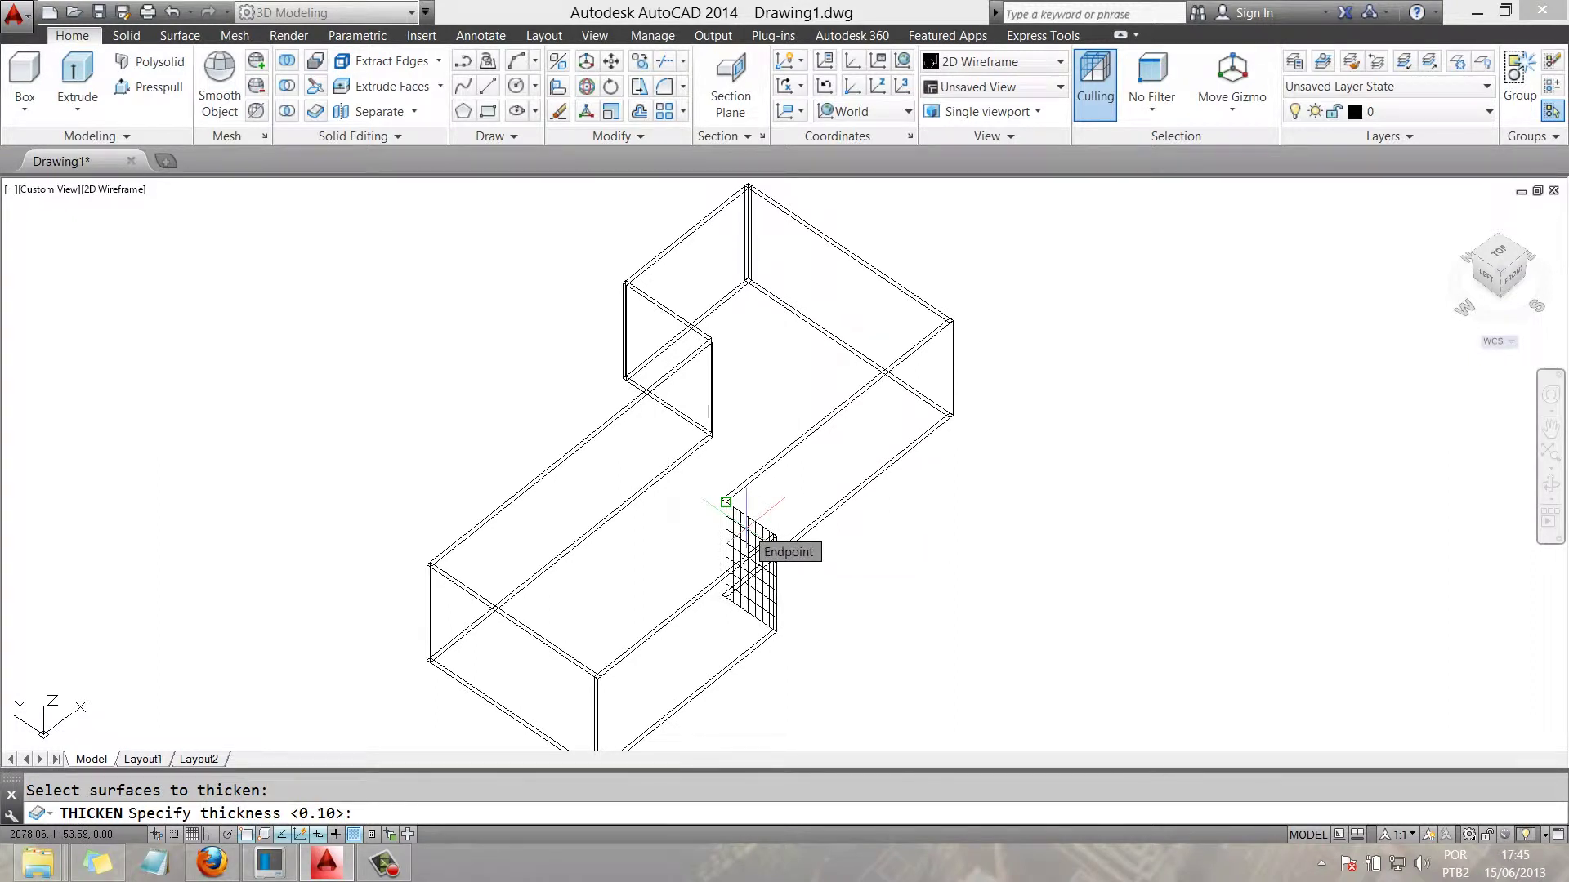
{"action": "key", "text": "Return"}
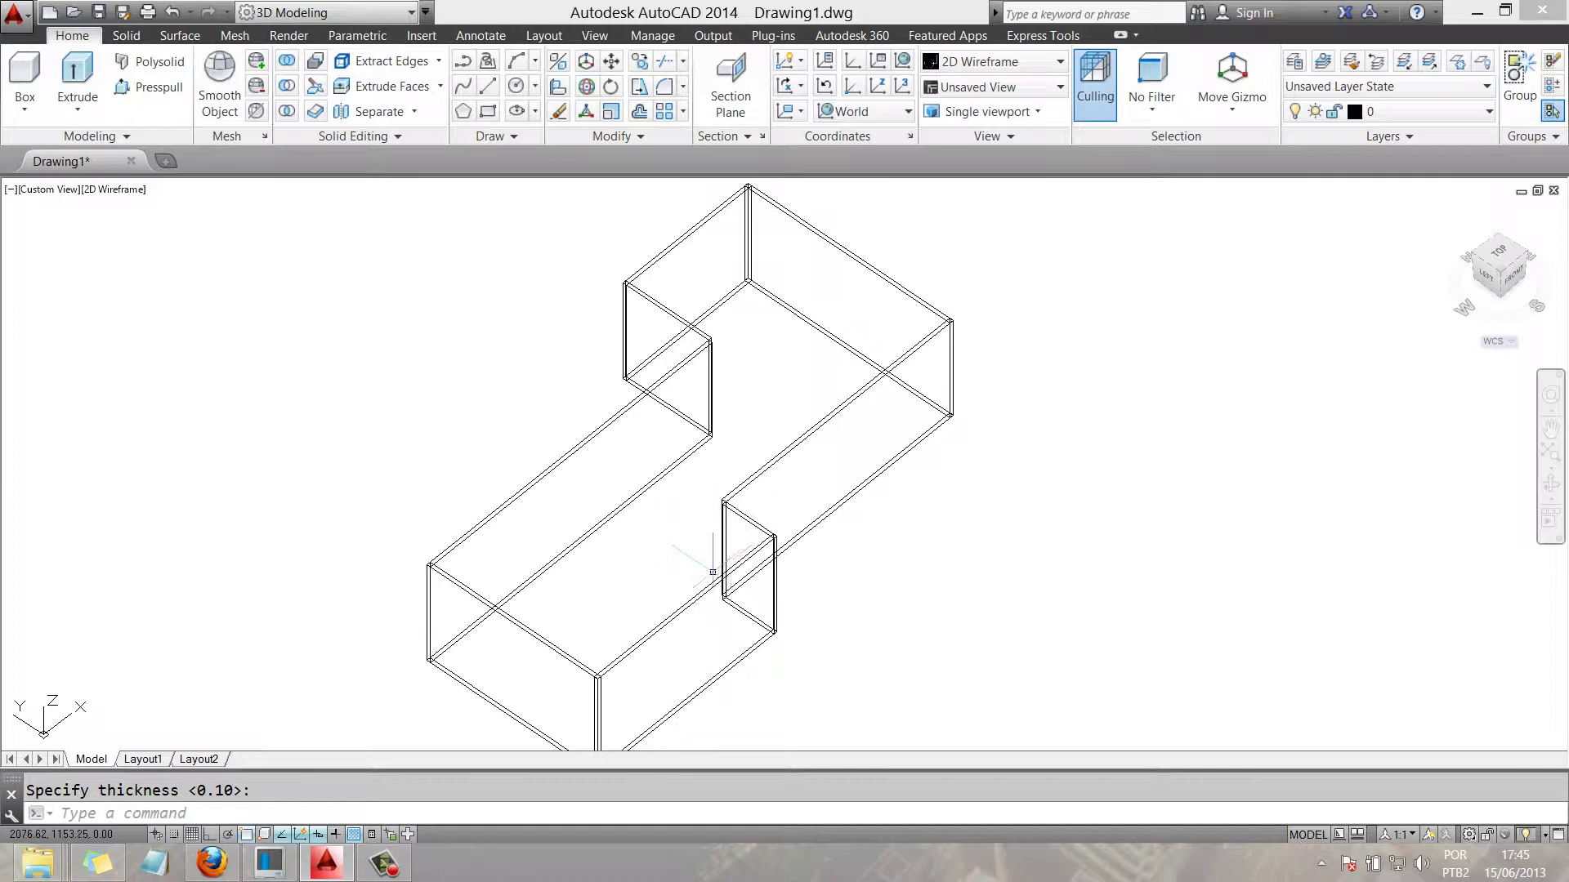
Zoom in and centre the thickened panel, then orbit the walls toward a front view.
{"action": "scroll", "coordinate": [734, 576], "scroll_direction": "up", "scroll_amount": 4}
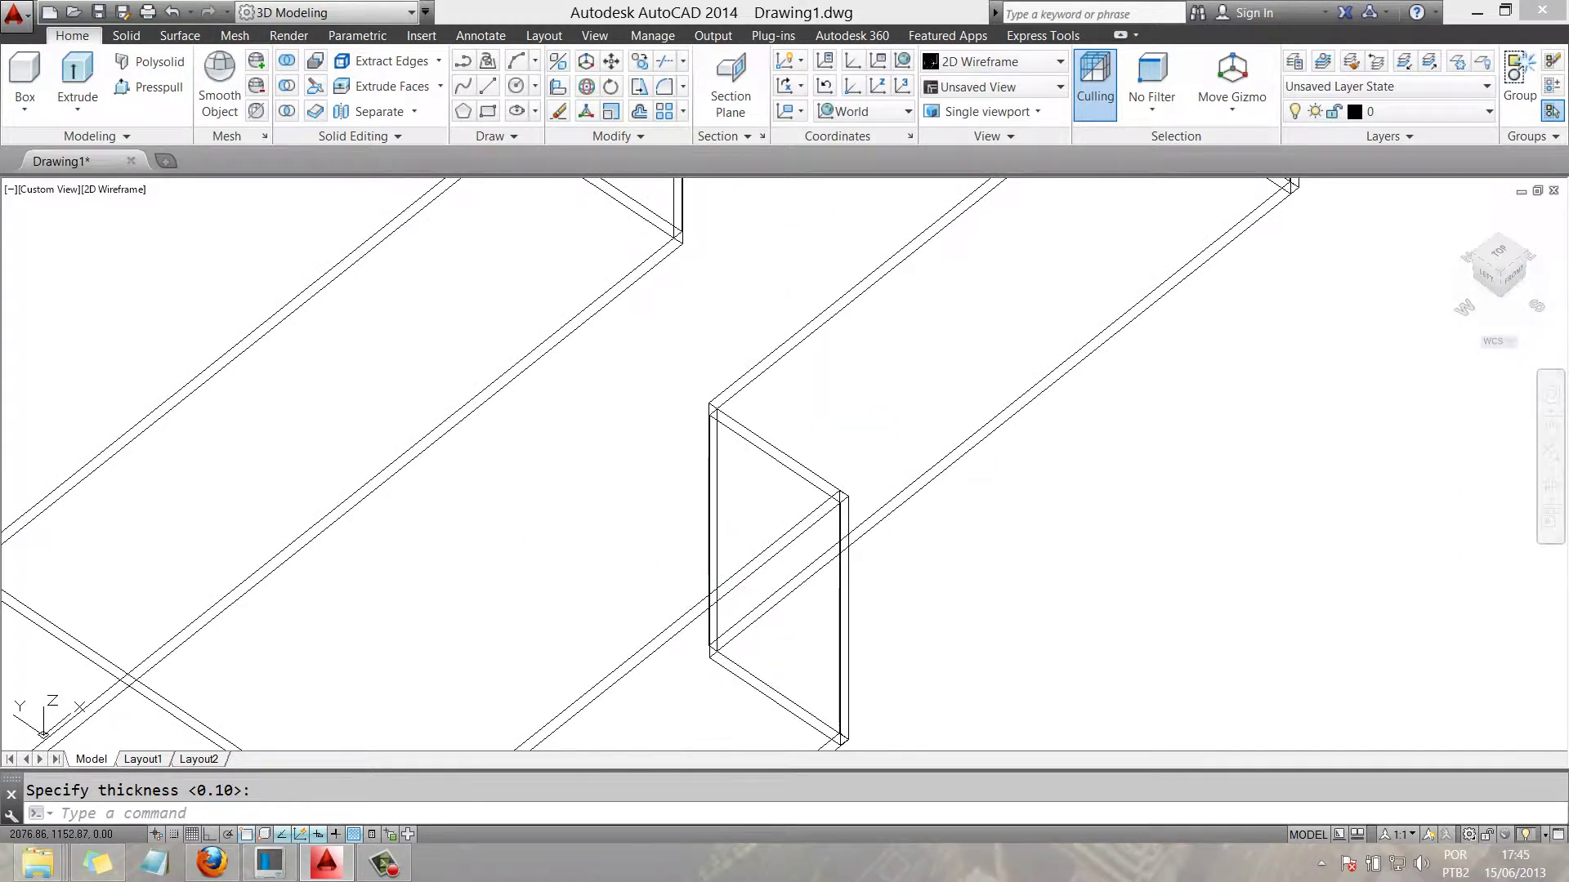
{"action": "middle_click_drag", "start_coordinate": [734, 577], "coordinate": [758, 445]}
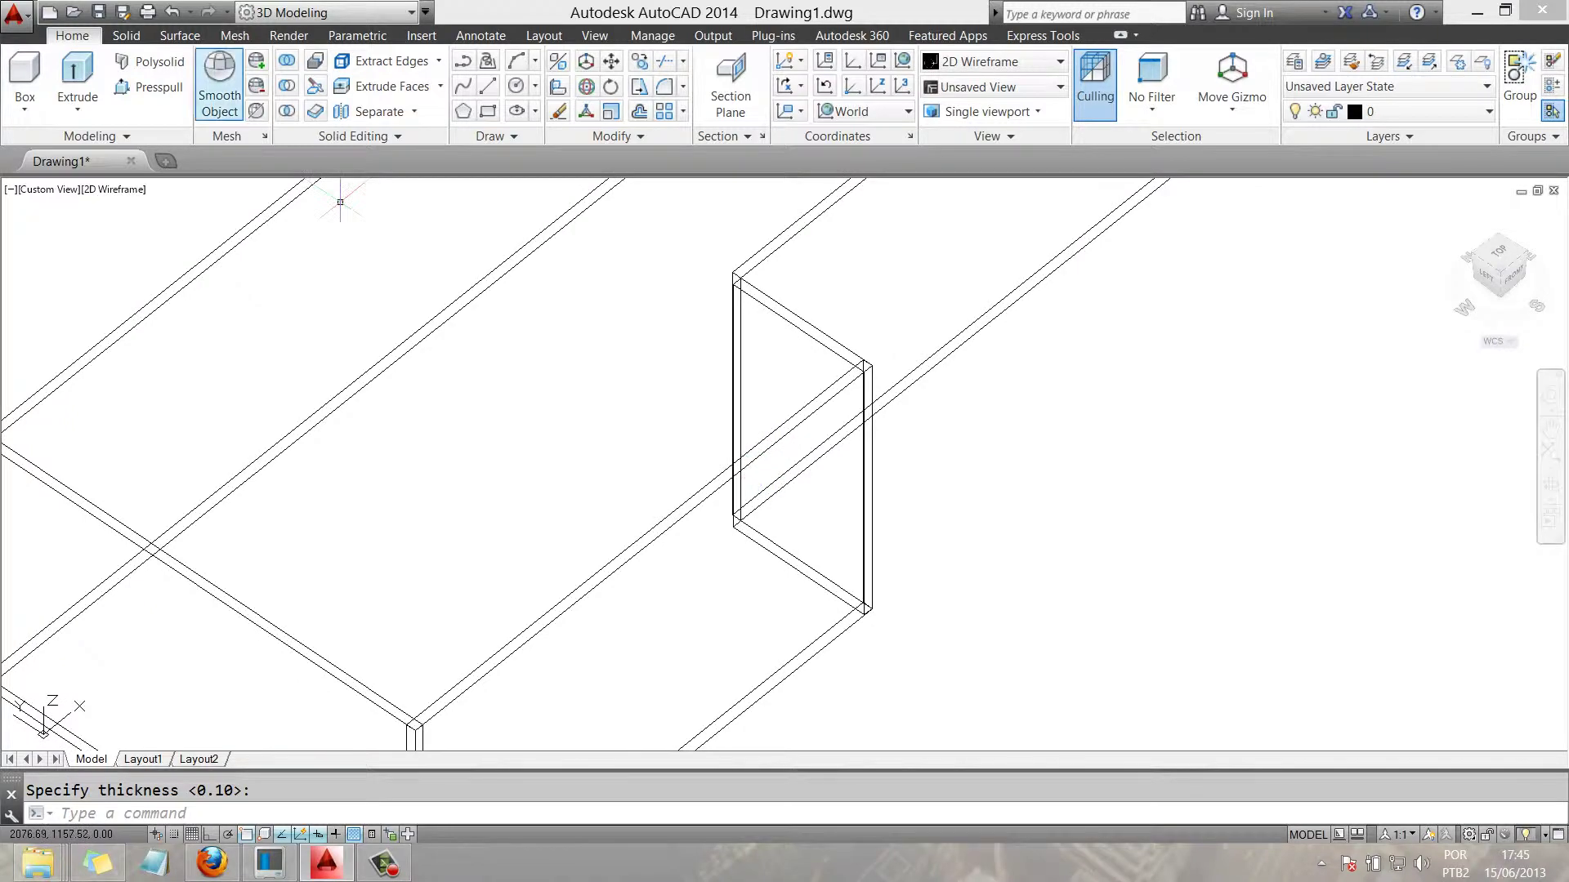
{"action": "left_click", "coordinate": [595, 35]}
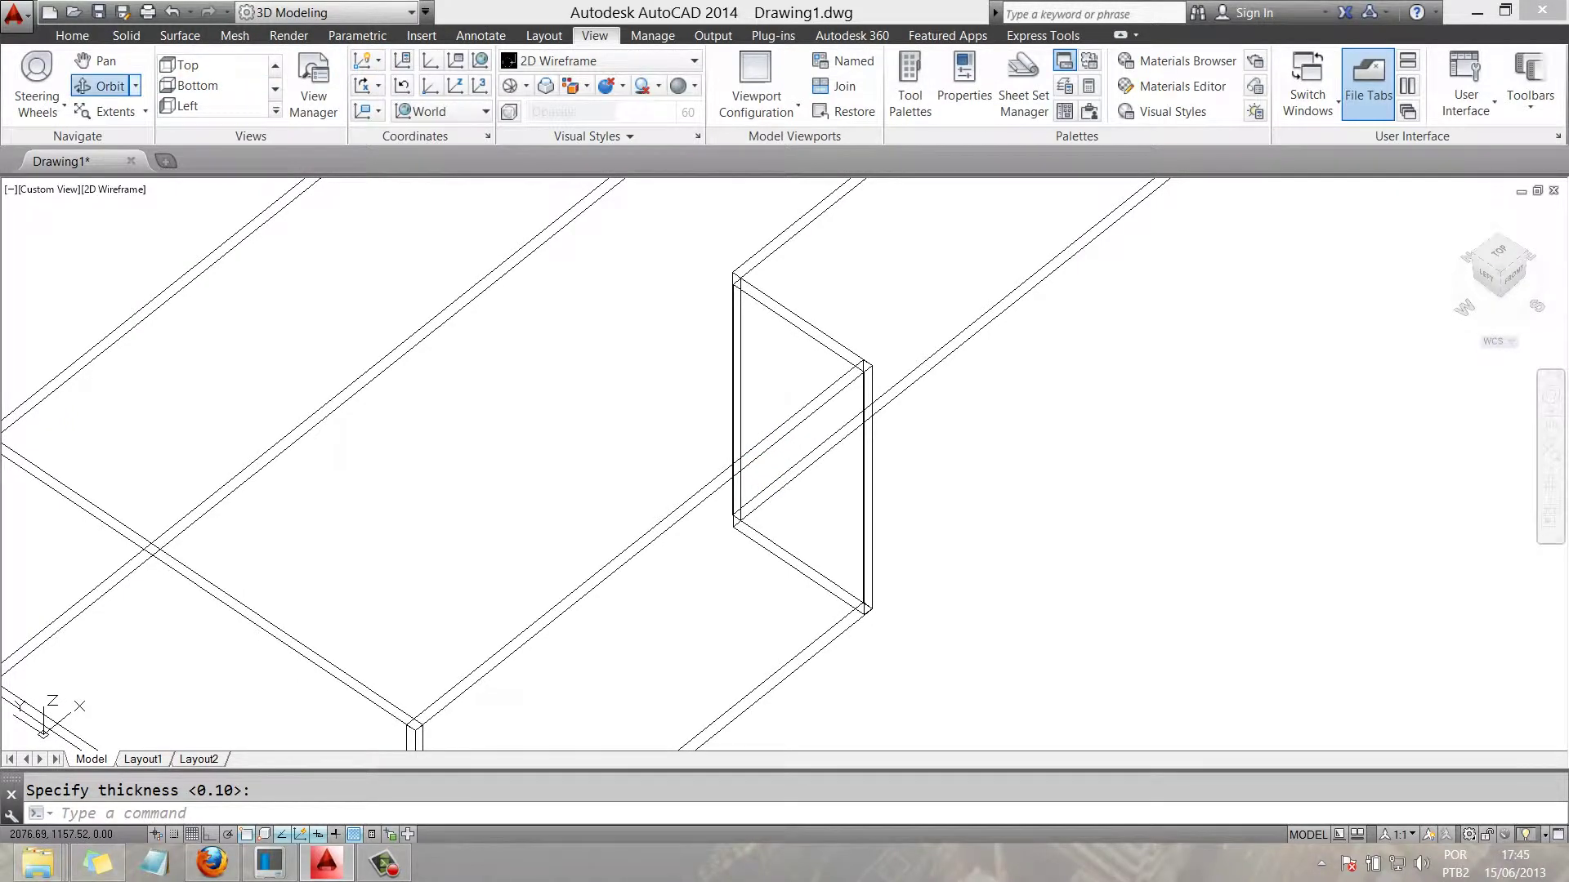
{"action": "left_click", "coordinate": [102, 86]}
{"action": "left_click_drag", "start_coordinate": [784, 457], "coordinate": [621, 441]}
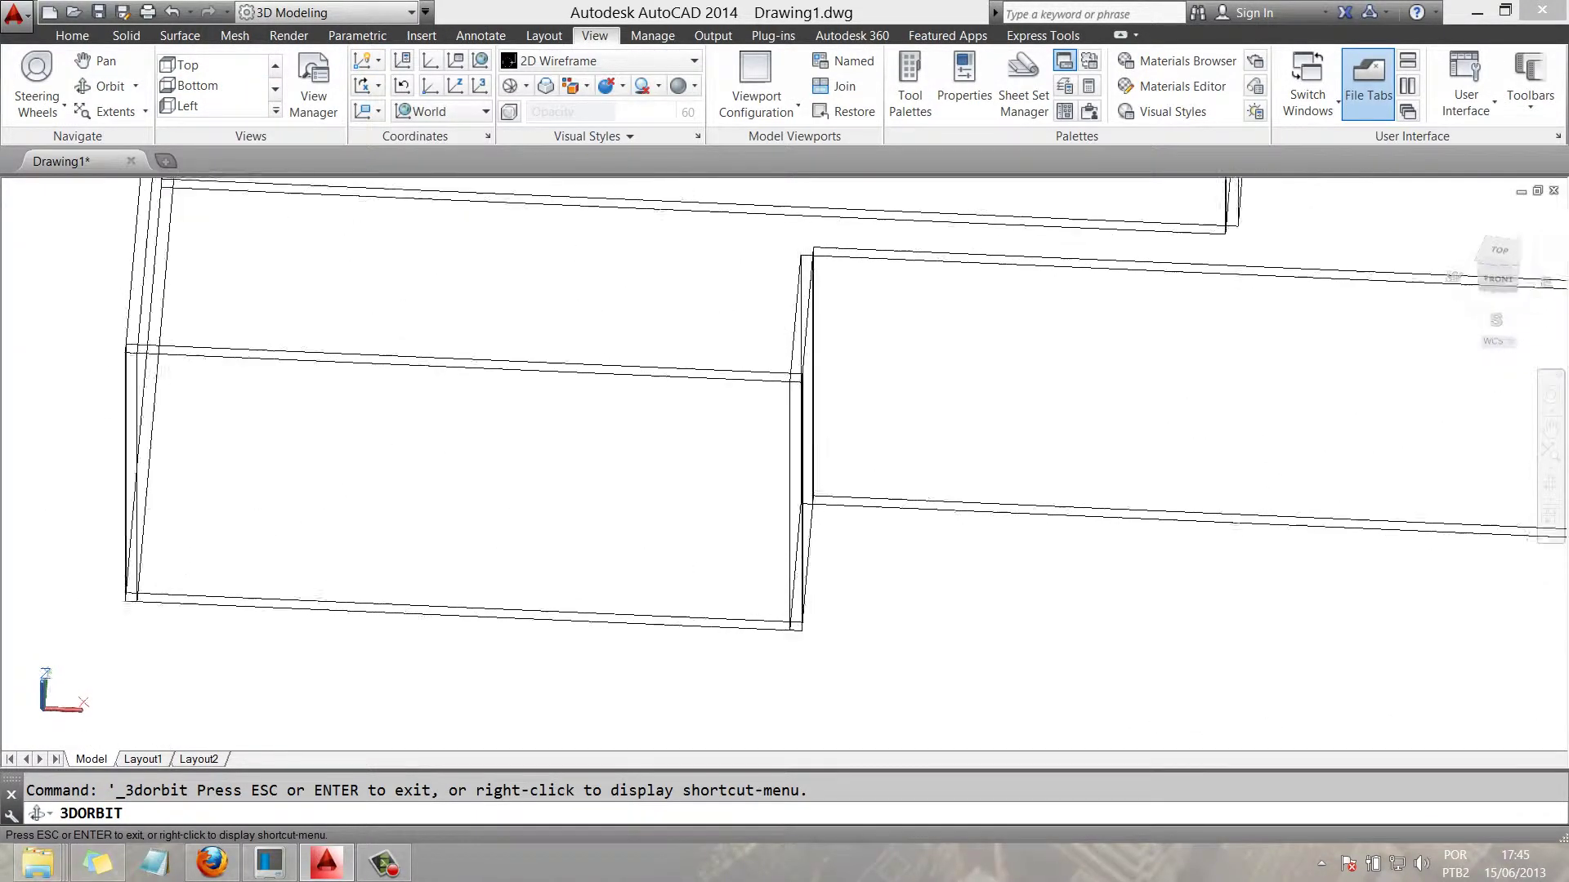
{"action": "mouse_move", "coordinate": [784, 490]}
{"action": "left_mouse_down"}
{"action": "mouse_move", "coordinate": [850, 490]}
{"action": "mouse_move", "coordinate": [817, 474]}
{"action": "mouse_move", "coordinate": [899, 523]}
{"action": "left_mouse_up"}
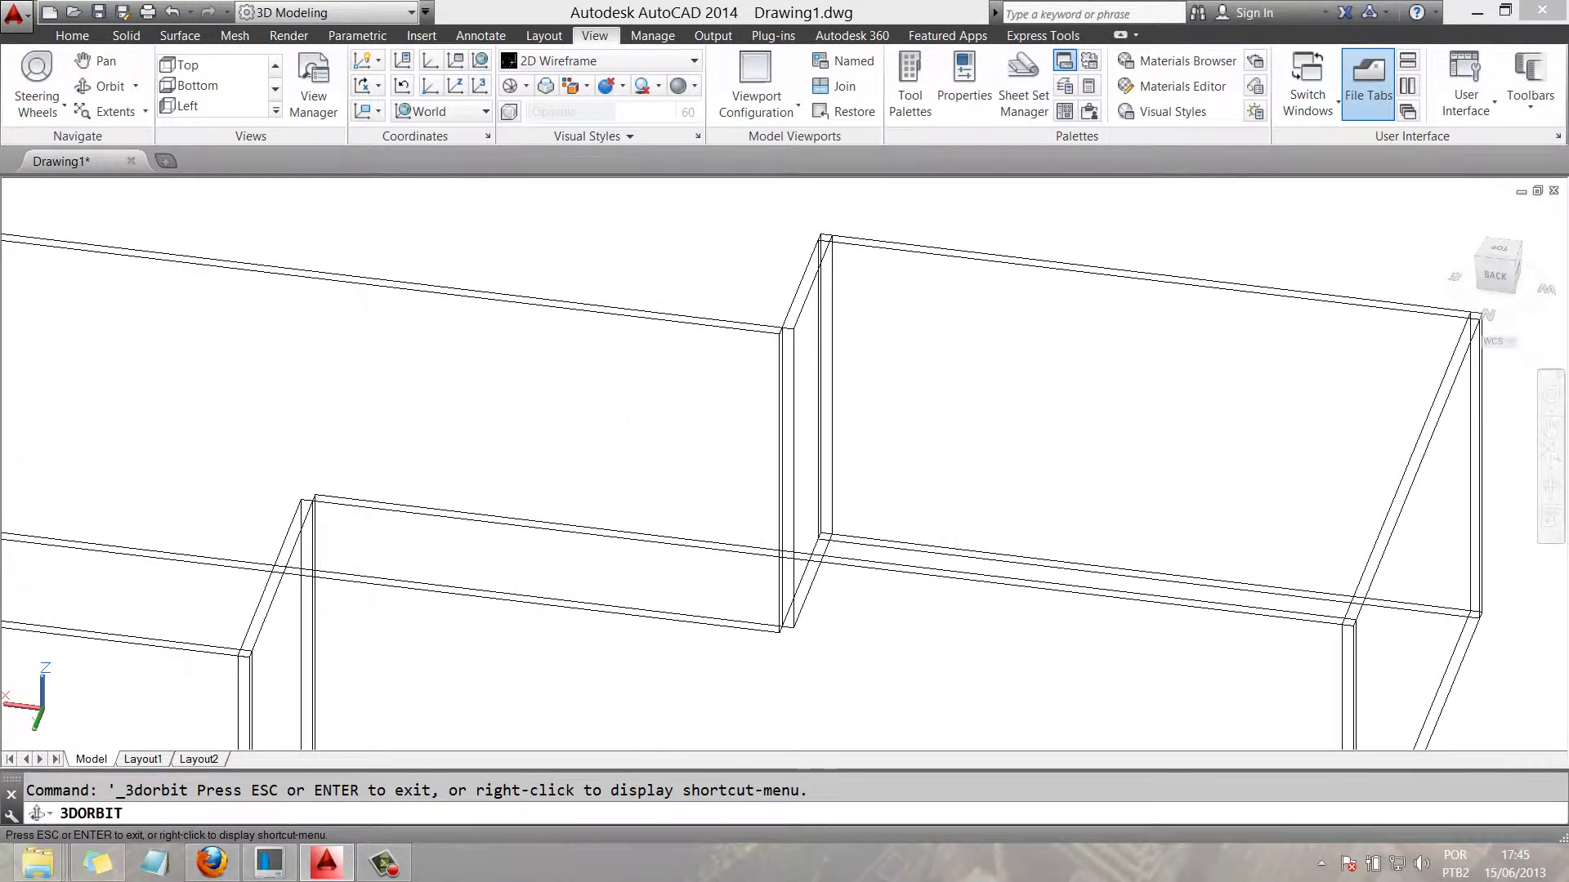
Zoom out and orbit to check the solid walls from above and other sides.
{"action": "mouse_move", "coordinate": [817, 327]}
{"action": "left_mouse_down"}
{"action": "mouse_move", "coordinate": [784, 613]}
{"action": "mouse_move", "coordinate": [791, 409]}
{"action": "left_mouse_up"}
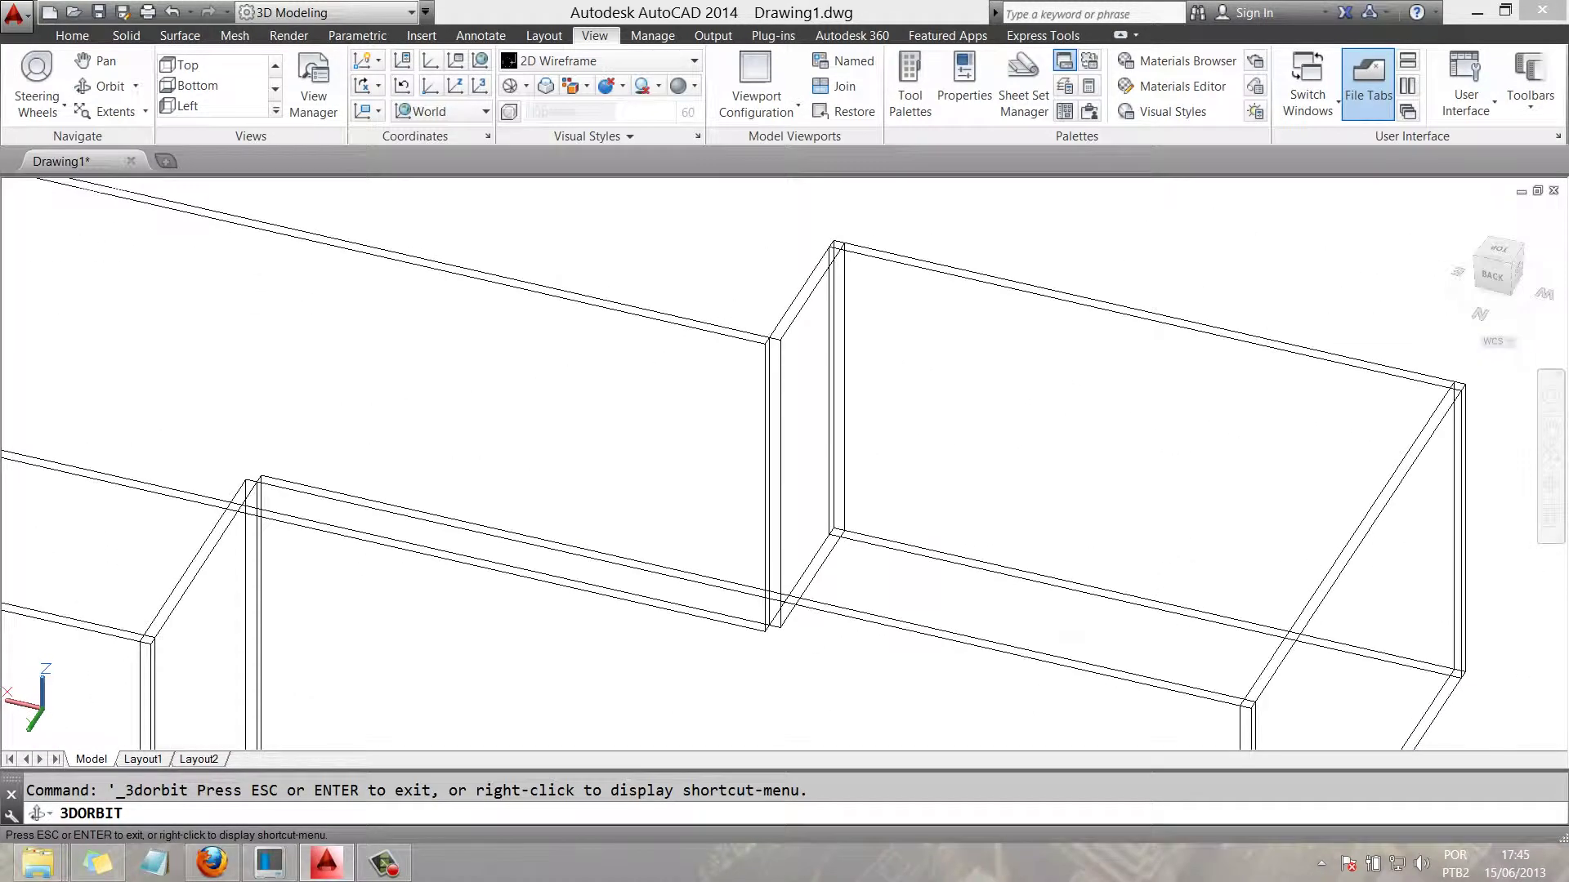
{"action": "scroll", "coordinate": [815, 493], "scroll_direction": "down", "scroll_amount": 2}
{"action": "scroll", "coordinate": [816, 493], "scroll_direction": "down", "scroll_amount": 2}
{"action": "scroll", "coordinate": [816, 493], "scroll_direction": "down", "scroll_amount": 1}
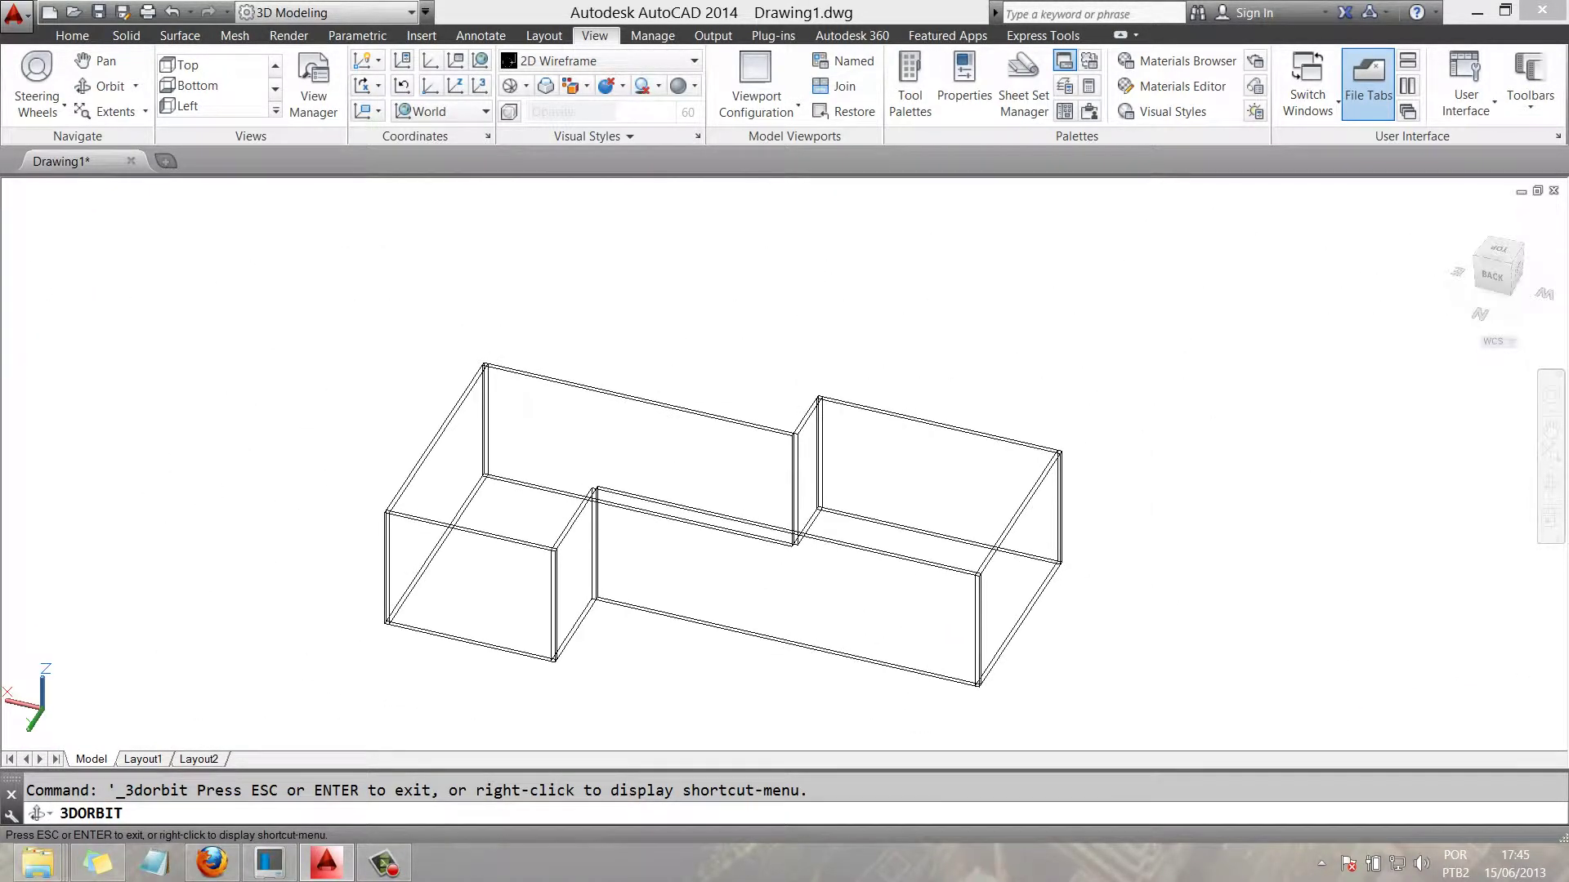
{"action": "left_click_drag", "start_coordinate": [735, 490], "coordinate": [931, 490]}
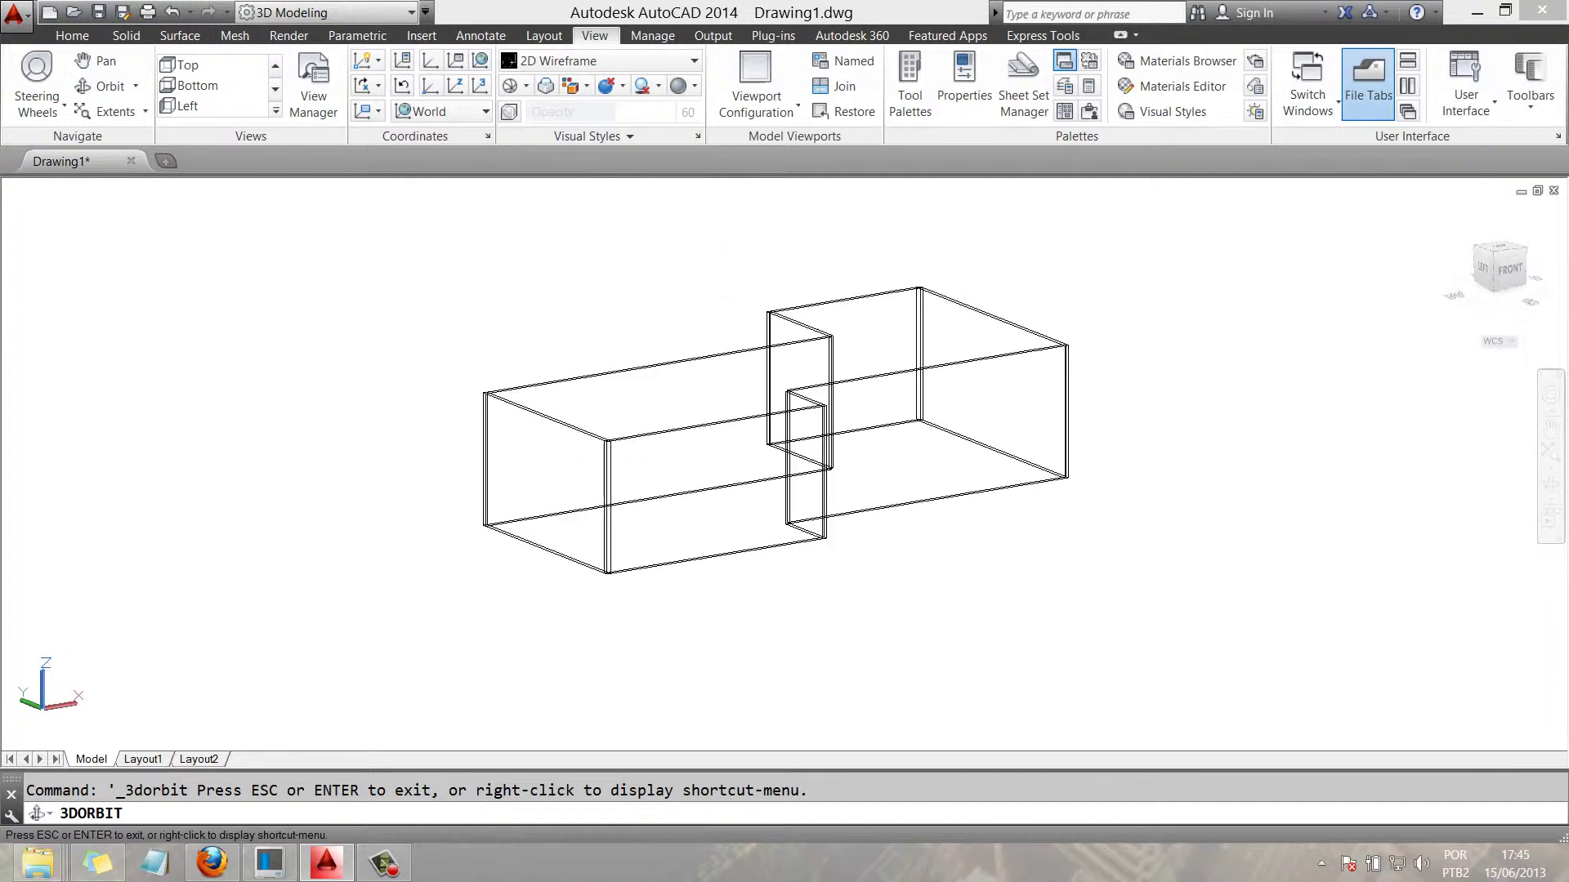
{"action": "mouse_move", "coordinate": [784, 368]}
{"action": "left_mouse_down"}
{"action": "mouse_move", "coordinate": [784, 465]}
{"action": "mouse_move", "coordinate": [915, 457]}
{"action": "left_mouse_up"}
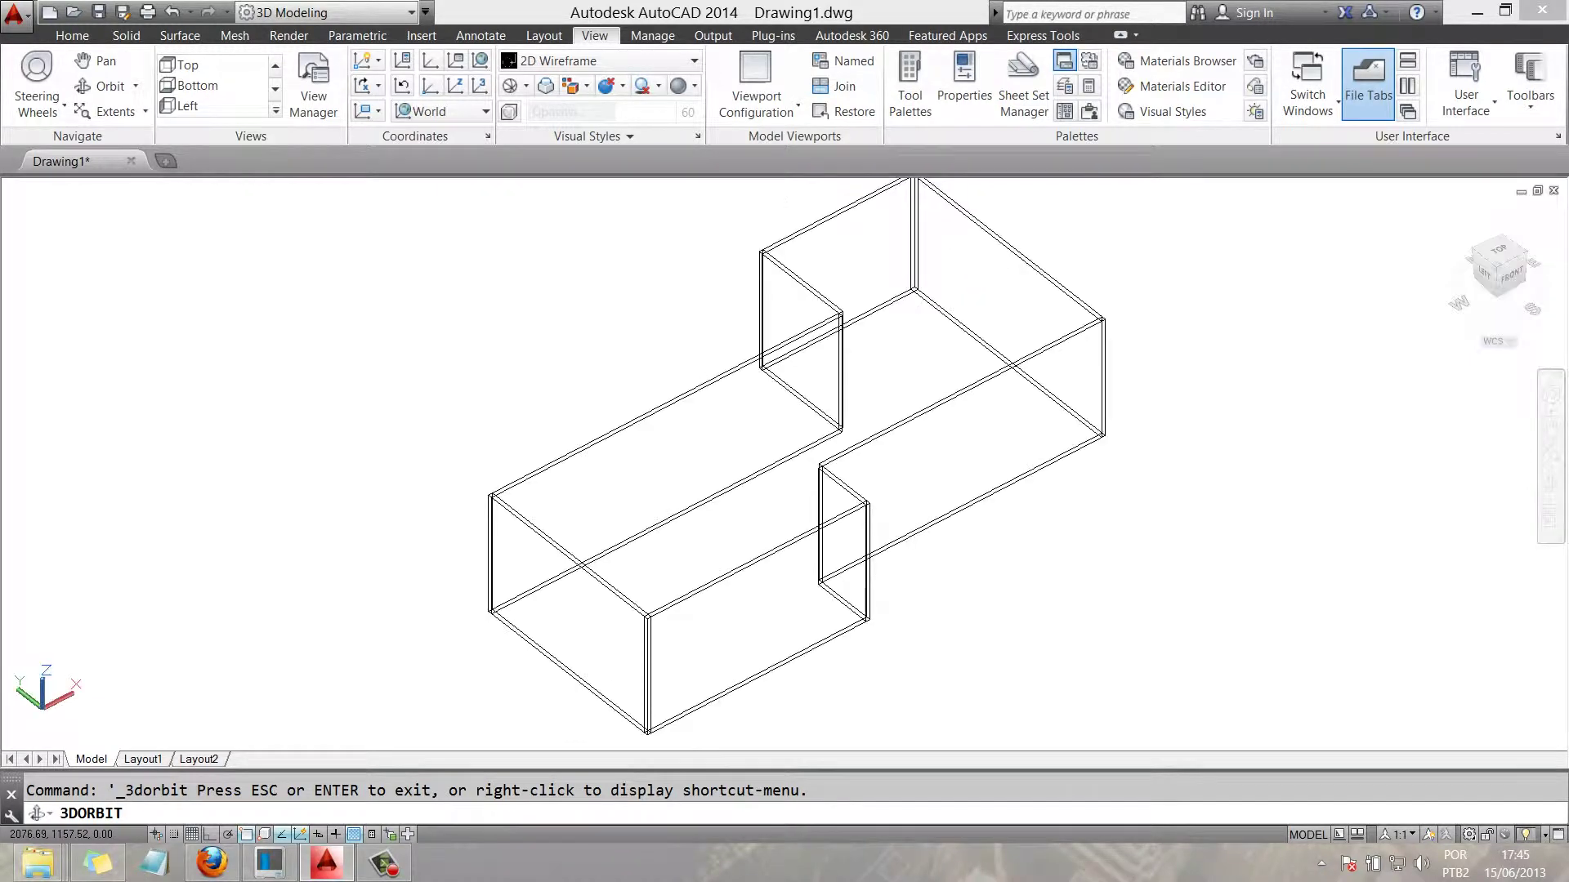
{"action": "middle_click_drag", "start_coordinate": [785, 458], "coordinate": [699, 477]}
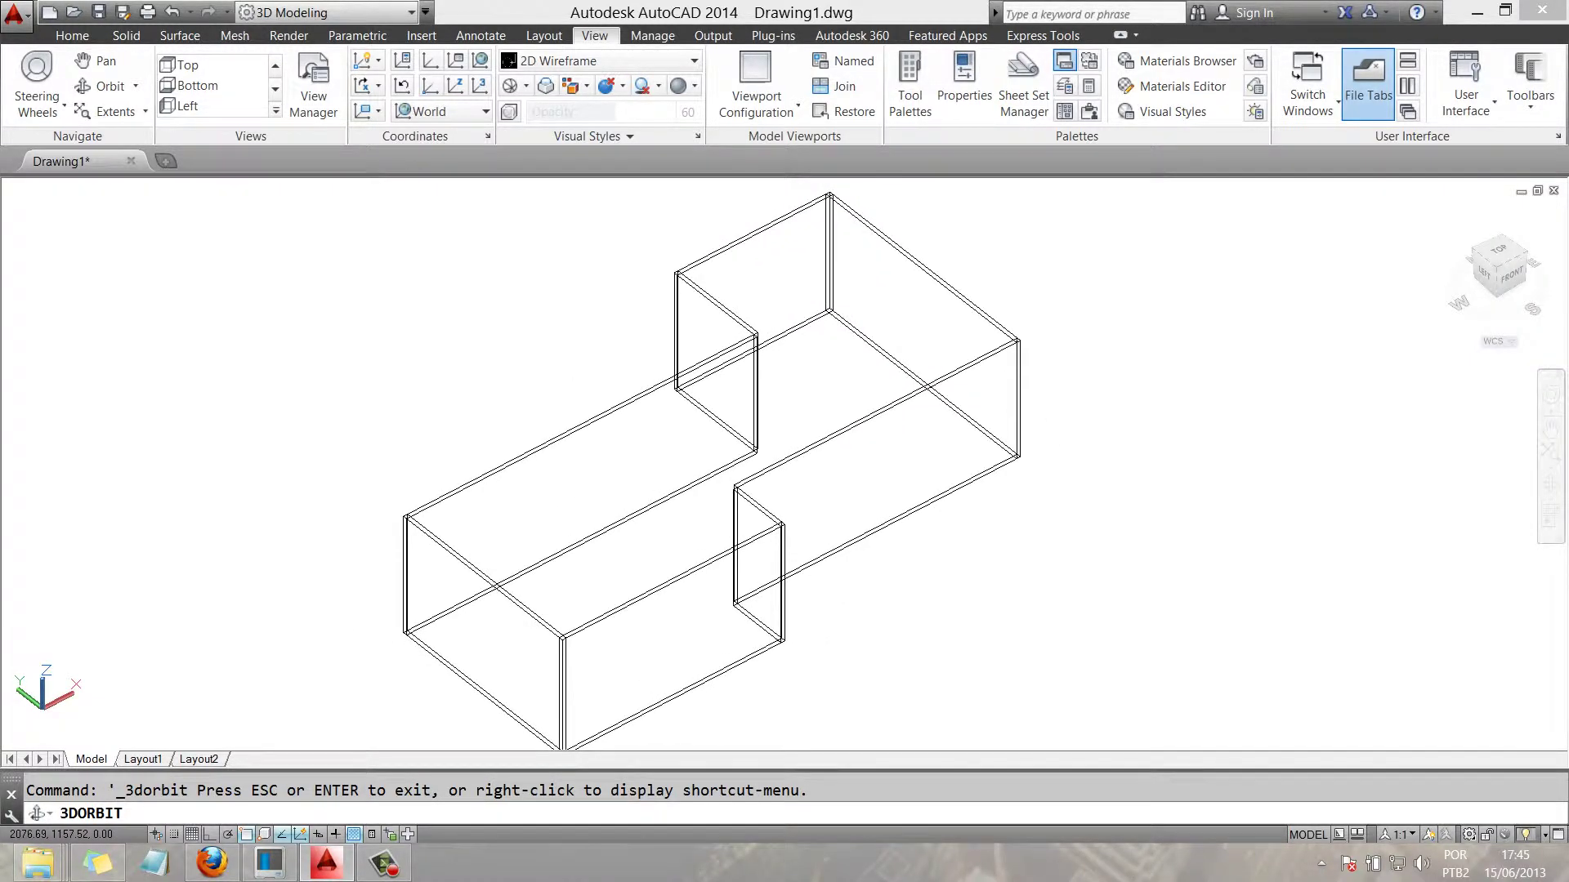
{"action": "key", "text": "Escape"}
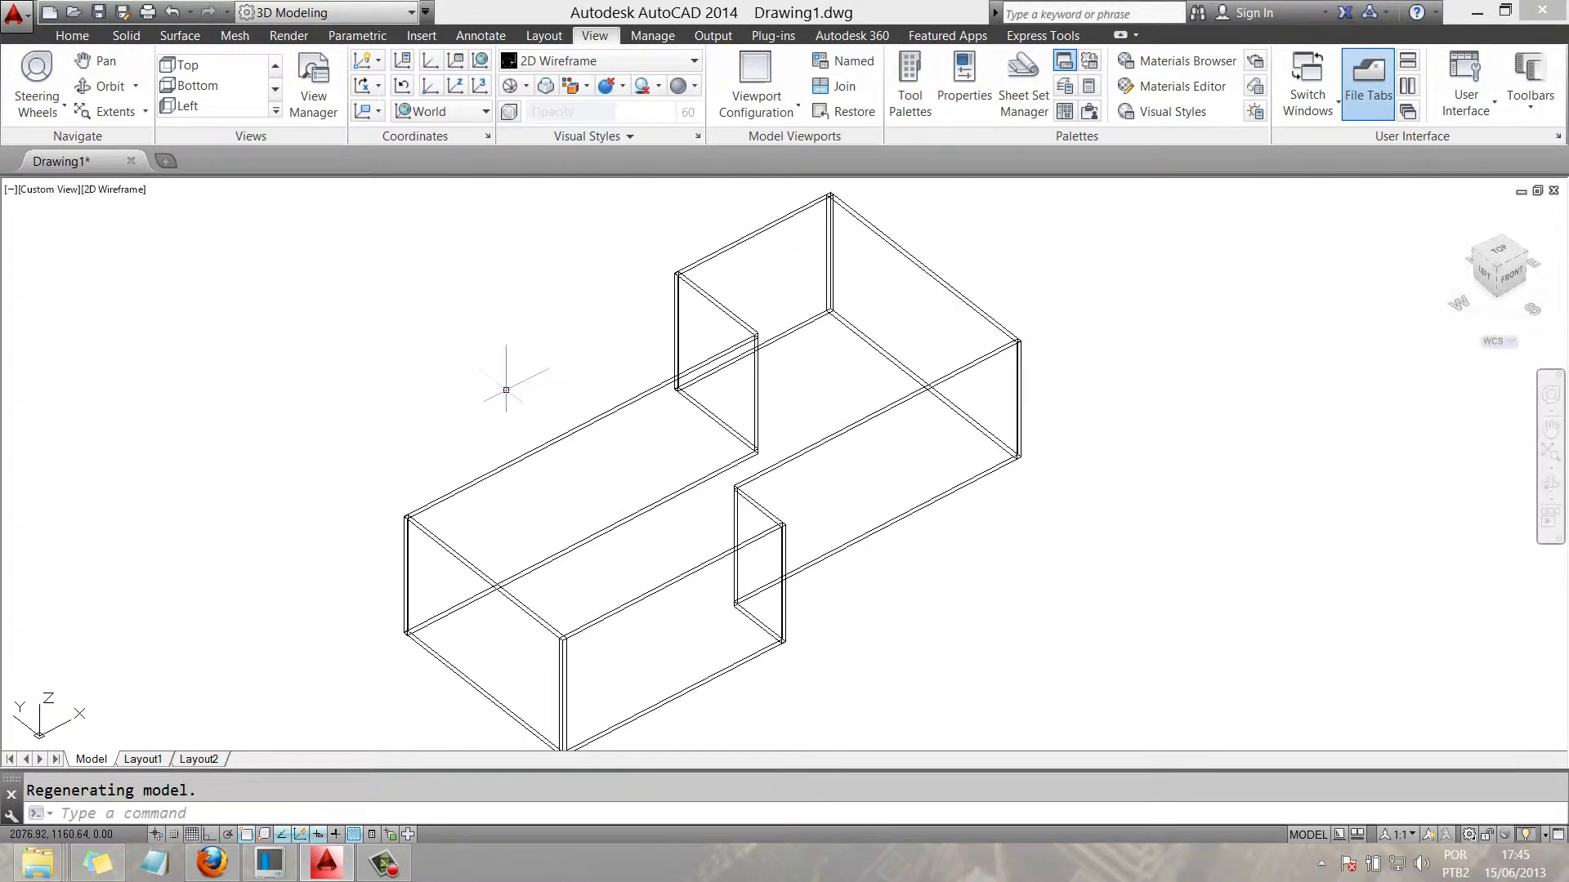